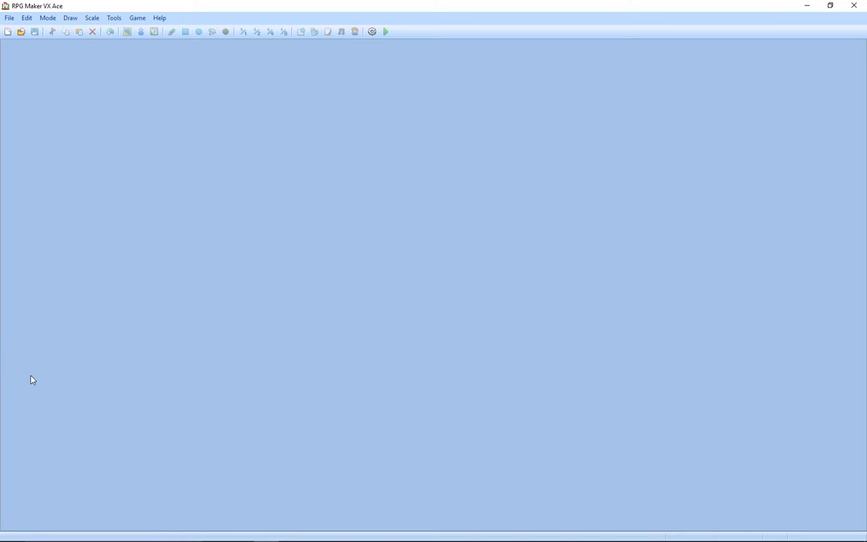
- Create a new project with the folder name 'my rpg', opening its water map MAP001
click(7, 32)
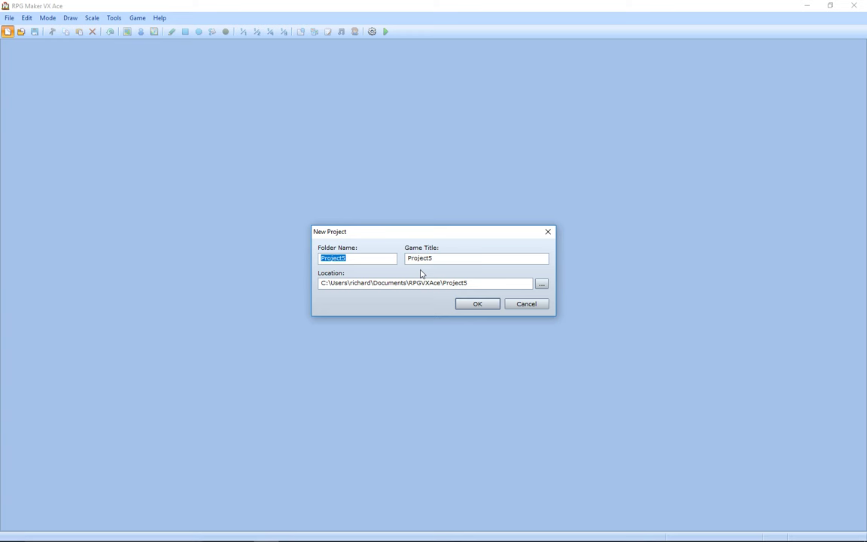
text(my rpg)
key(Return)
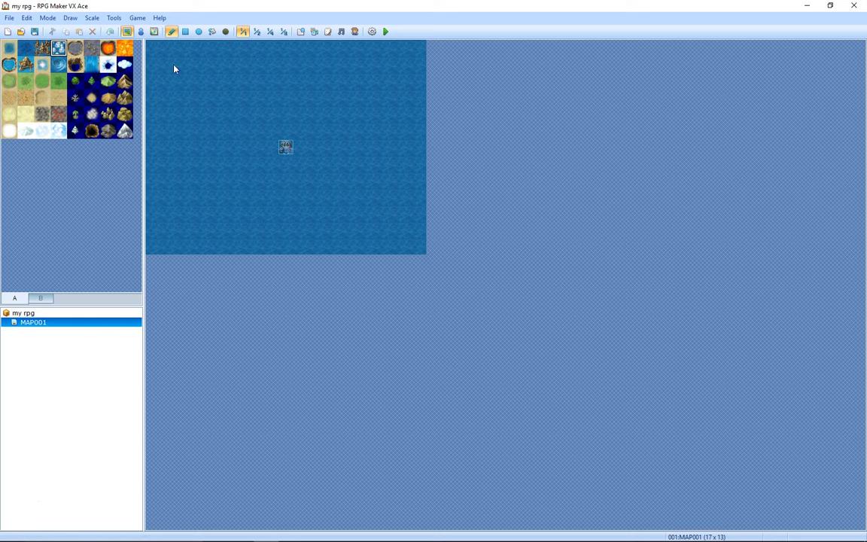
- Paint Grassland freehand over the water, then rectangle-fill all of MAP001 with grass
click(40, 299)
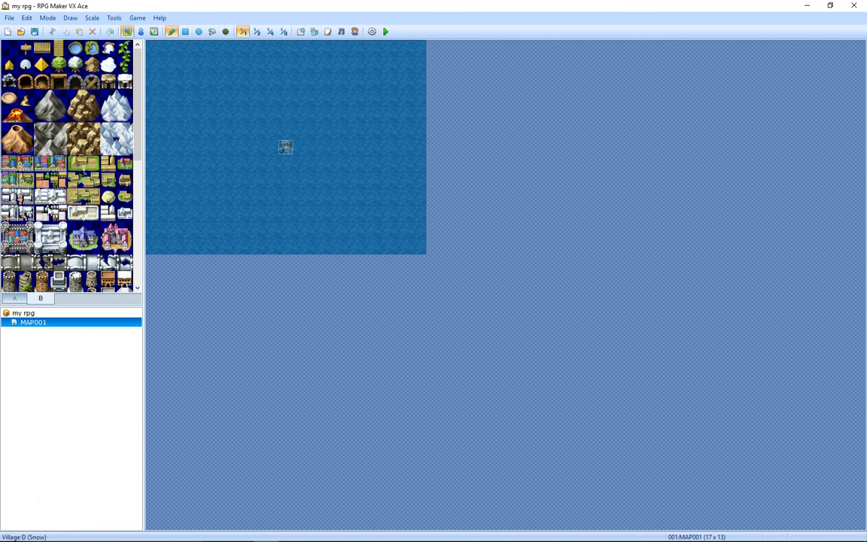
click(15, 299)
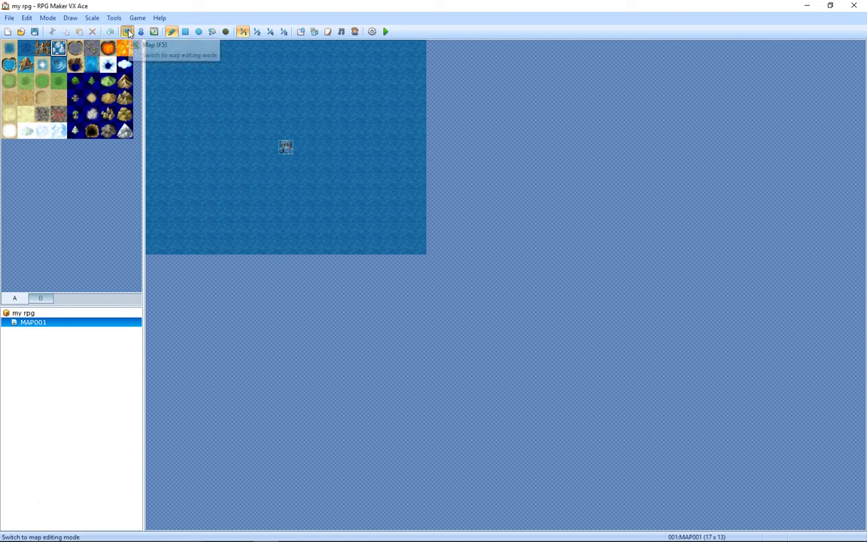
click(142, 33)
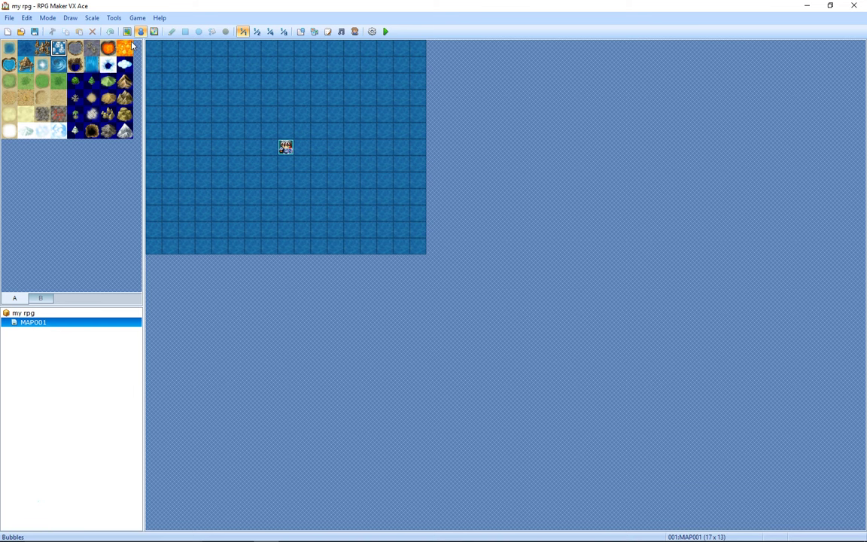
click(127, 32)
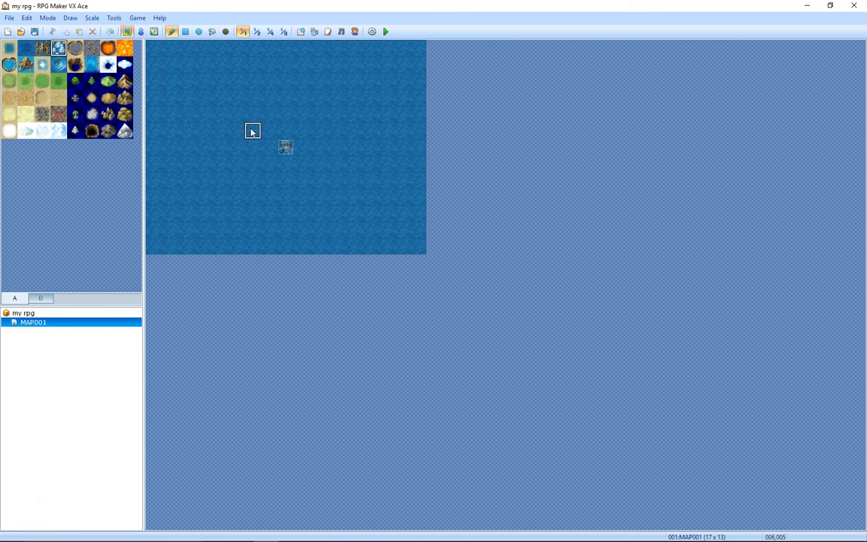
click(42, 82)
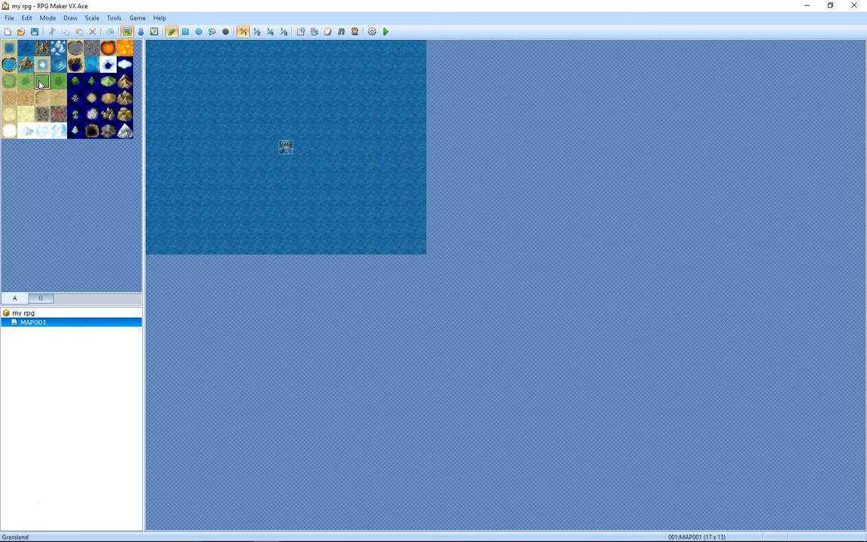
mouse_move(156, 51)
mouse_down()
mouse_move(372, 162)
mouse_move(316, 143)
mouse_move(301, 98)
mouse_move(364, 81)
mouse_move(333, 150)
mouse_move(300, 160)
mouse_move(272, 155)
mouse_move(319, 173)
mouse_move(379, 107)
mouse_up()
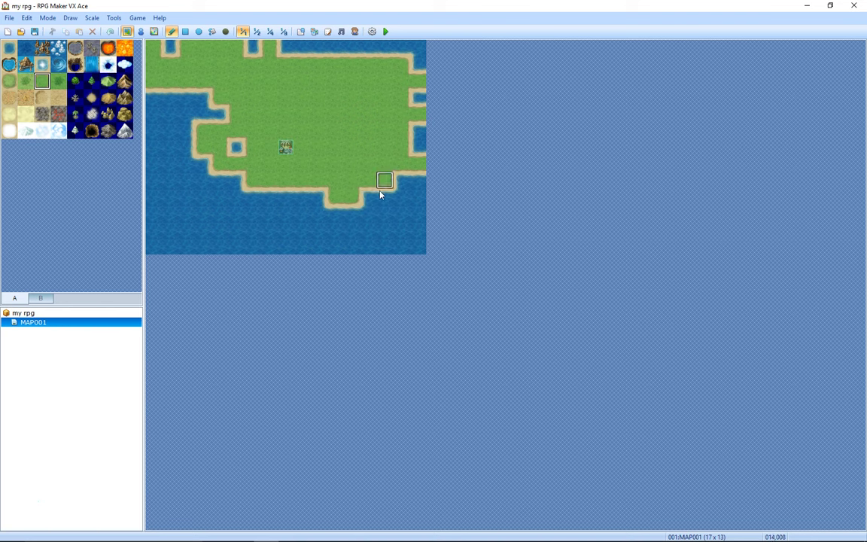
mouse_move(380, 194)
mouse_down()
mouse_move(286, 193)
mouse_move(234, 144)
mouse_up()
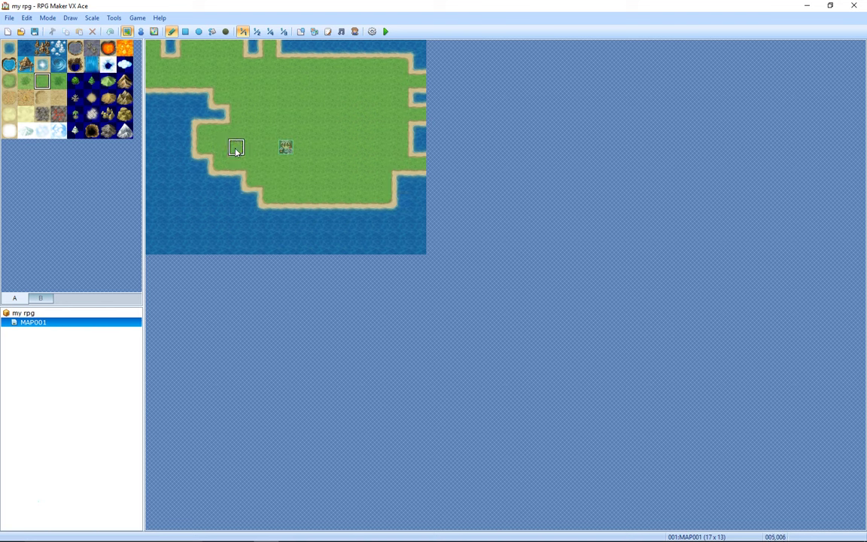
click(186, 32)
mouse_move(151, 44)
mouse_down()
mouse_move(304, 134)
mouse_move(425, 251)
mouse_up()
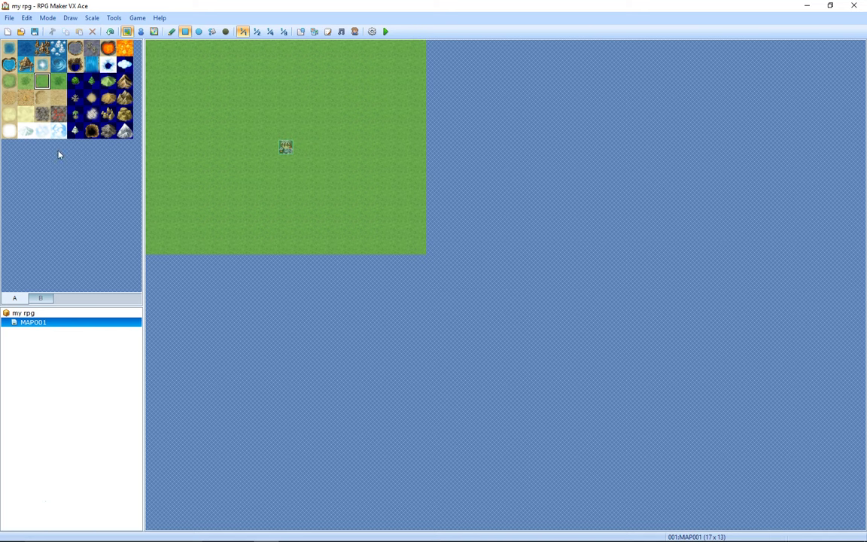
- Flood MAP001 with deep water and pencil-paint a branching grass island across it
click(26, 48)
drag(159, 50, 424, 253)
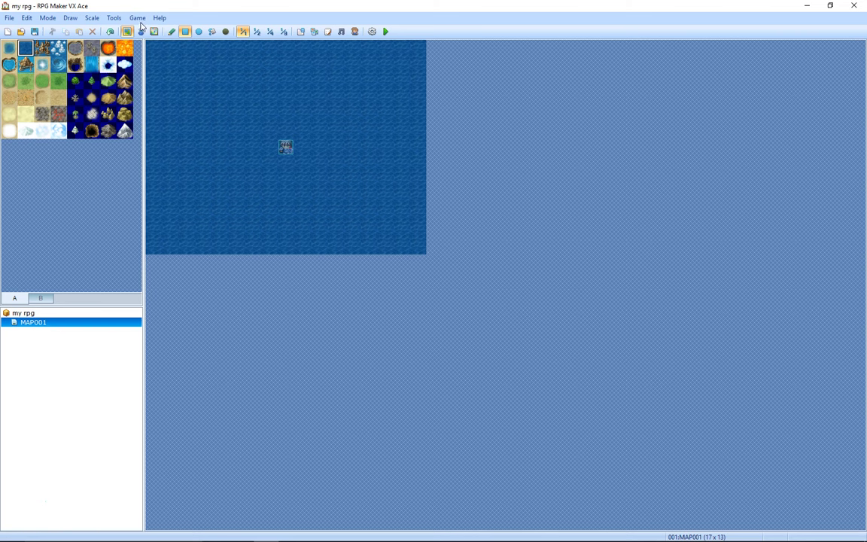
click(172, 31)
click(188, 47)
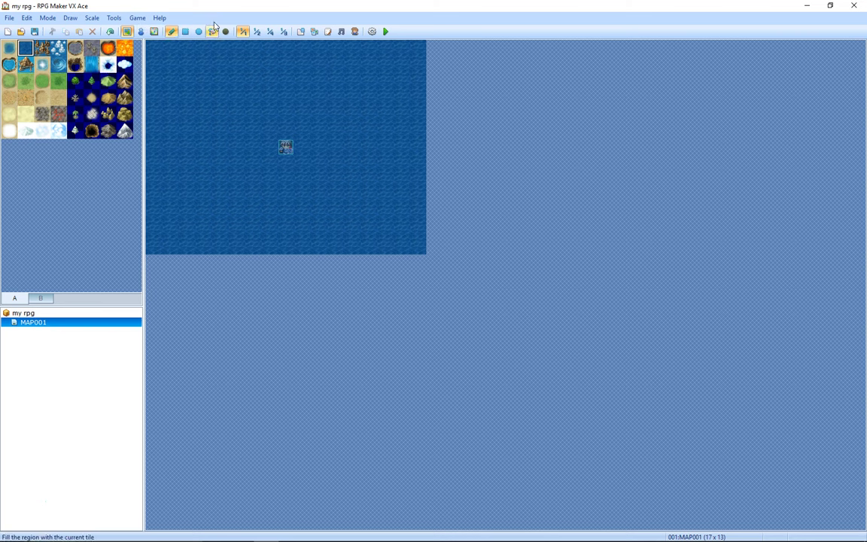
click(25, 80)
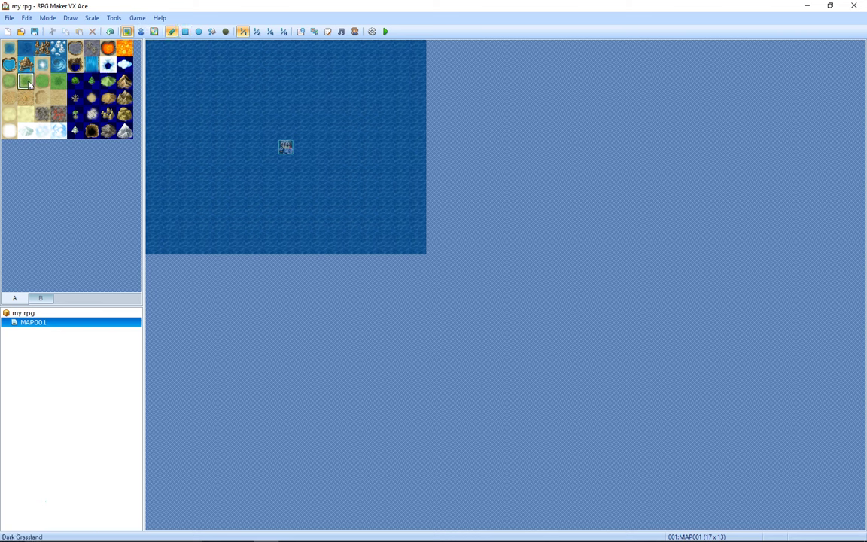
mouse_move(252, 148)
mouse_down()
mouse_move(286, 132)
mouse_move(300, 149)
mouse_move(279, 136)
mouse_move(299, 172)
mouse_move(288, 113)
mouse_move(319, 165)
mouse_move(352, 193)
mouse_move(357, 228)
mouse_move(374, 244)
mouse_move(409, 246)
mouse_up()
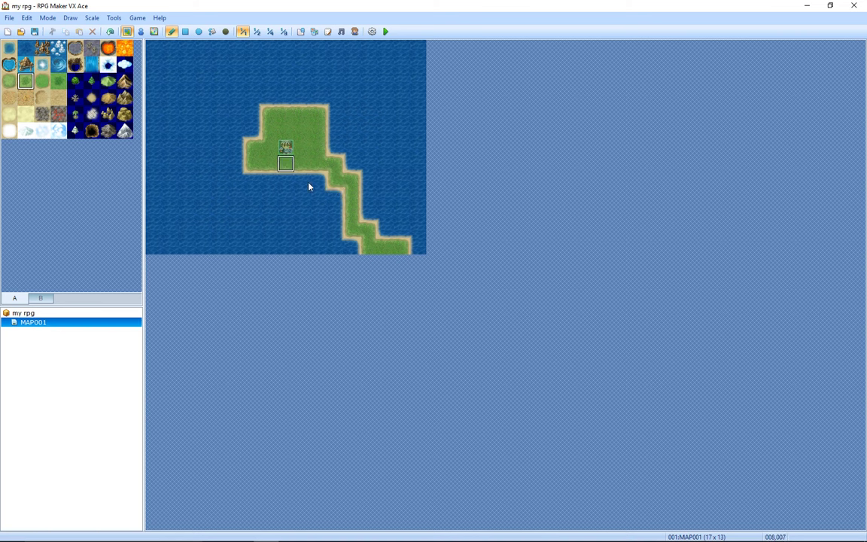
mouse_move(242, 190)
mouse_down()
mouse_move(204, 251)
mouse_move(167, 244)
mouse_move(241, 169)
mouse_move(323, 188)
mouse_move(320, 181)
mouse_move(357, 226)
mouse_move(354, 111)
mouse_move(368, 68)
mouse_move(413, 55)
mouse_move(403, 62)
mouse_move(405, 83)
mouse_move(374, 112)
mouse_move(331, 130)
mouse_move(248, 109)
mouse_move(154, 52)
mouse_move(239, 61)
mouse_move(181, 69)
mouse_move(213, 62)
mouse_move(187, 79)
mouse_up()
- Place mountains in the northern corners and along the top of the island
click(125, 81)
click(153, 49)
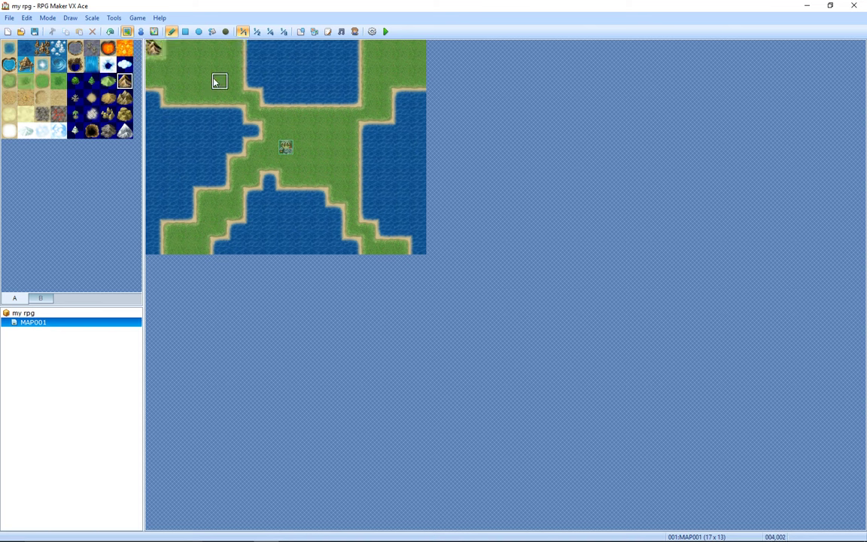
click(203, 81)
click(220, 49)
click(418, 49)
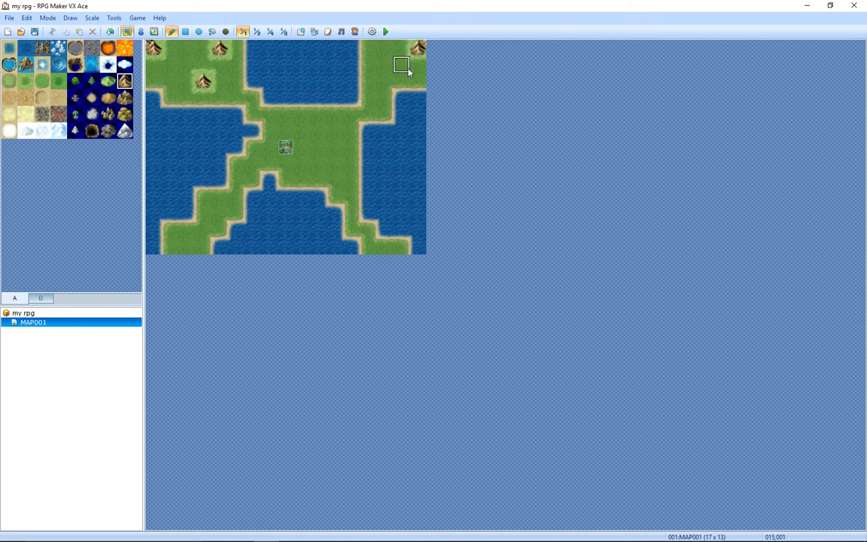
click(400, 81)
- Patch leftover water tiles and the eastern strip of water with grass
click(42, 81)
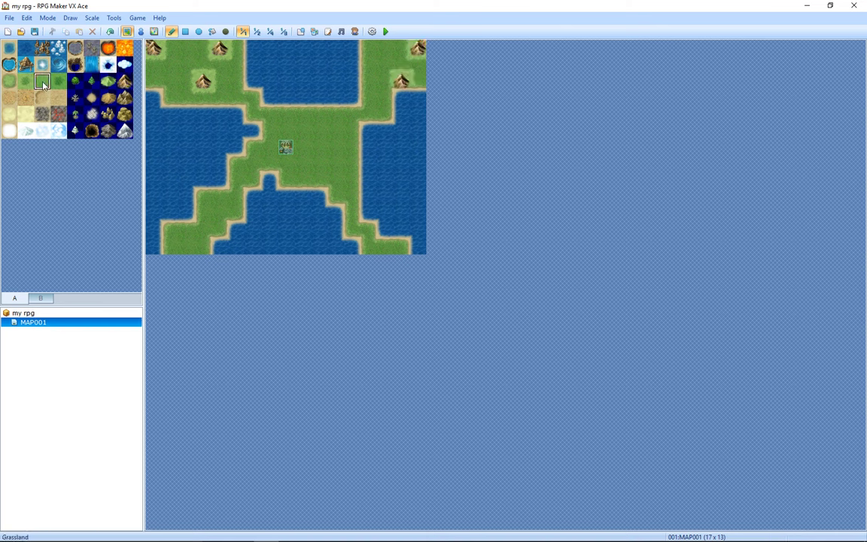
click(268, 98)
click(253, 99)
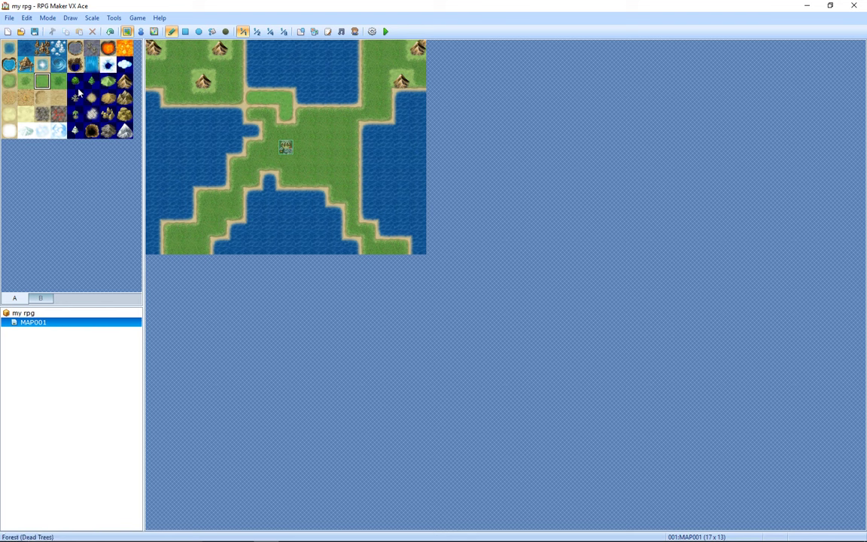
click(26, 81)
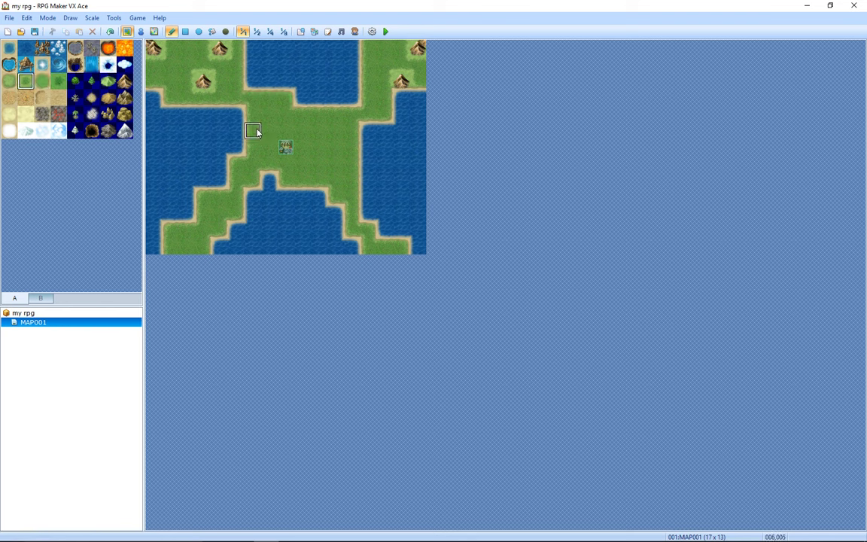
click(233, 110)
mouse_move(368, 130)
mouse_down()
mouse_move(351, 181)
mouse_move(389, 241)
mouse_move(362, 207)
mouse_move(246, 212)
mouse_move(201, 169)
mouse_up()
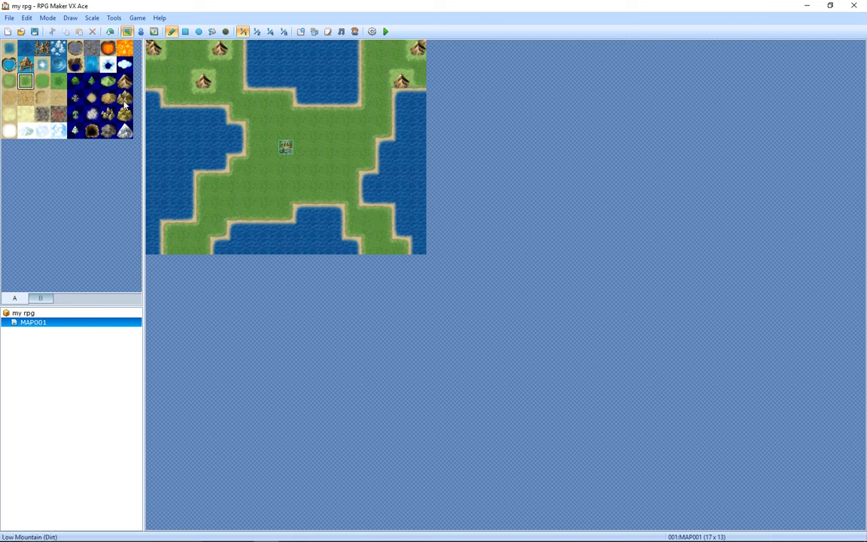
- Add two trees, a whirlpool in the northern bay and two ice crystals offshore
click(91, 80)
click(252, 179)
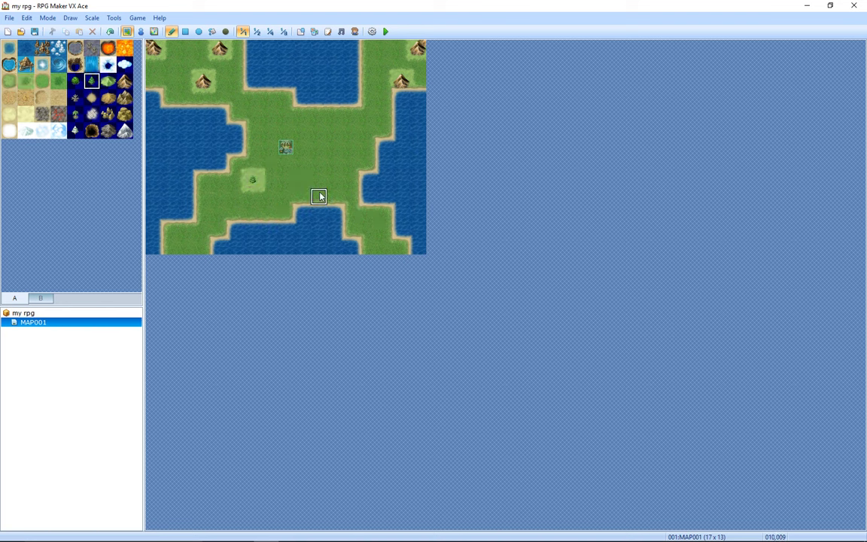
click(351, 147)
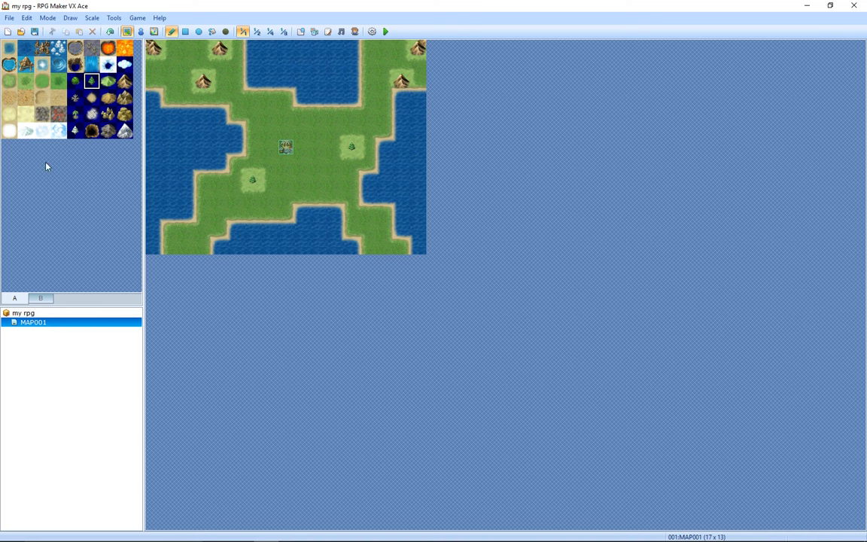
click(59, 64)
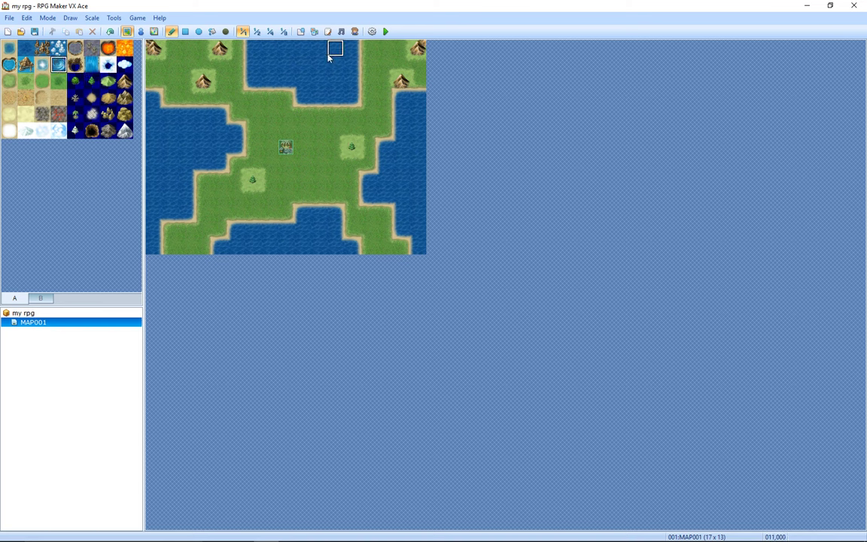
click(302, 49)
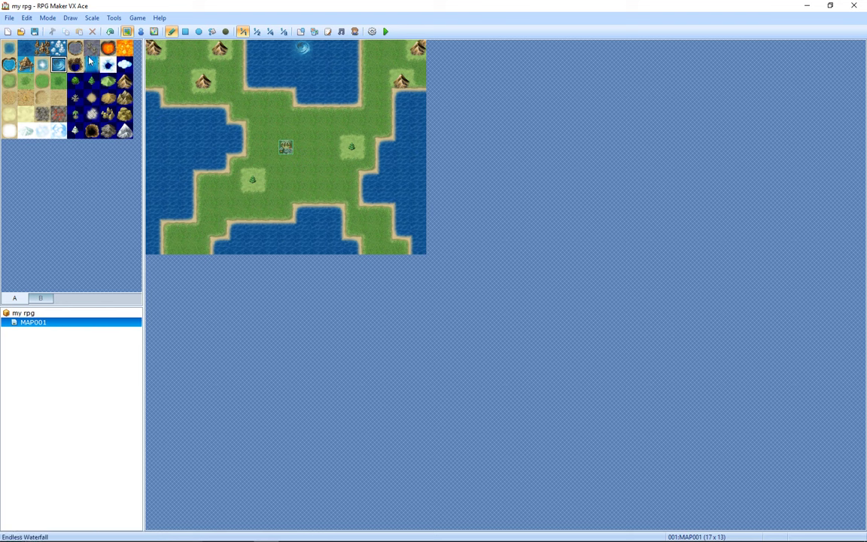
click(59, 49)
click(170, 146)
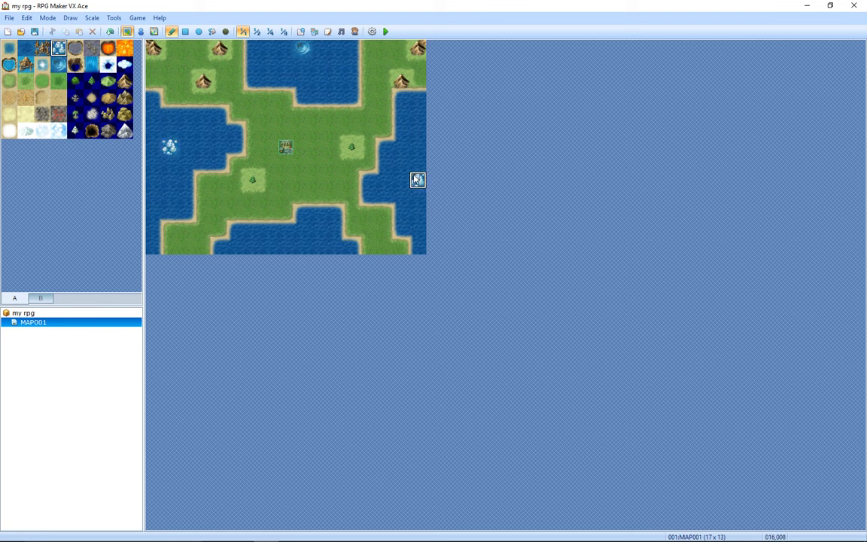
click(418, 180)
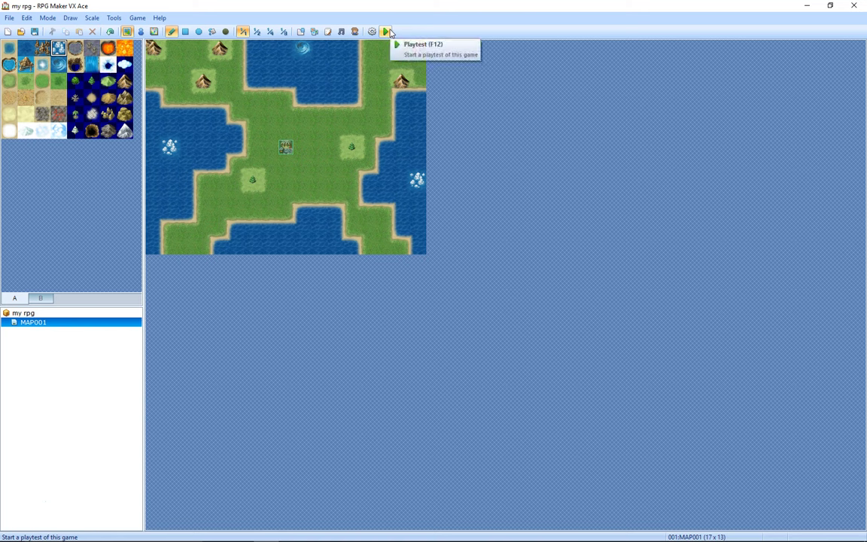
click(70, 18)
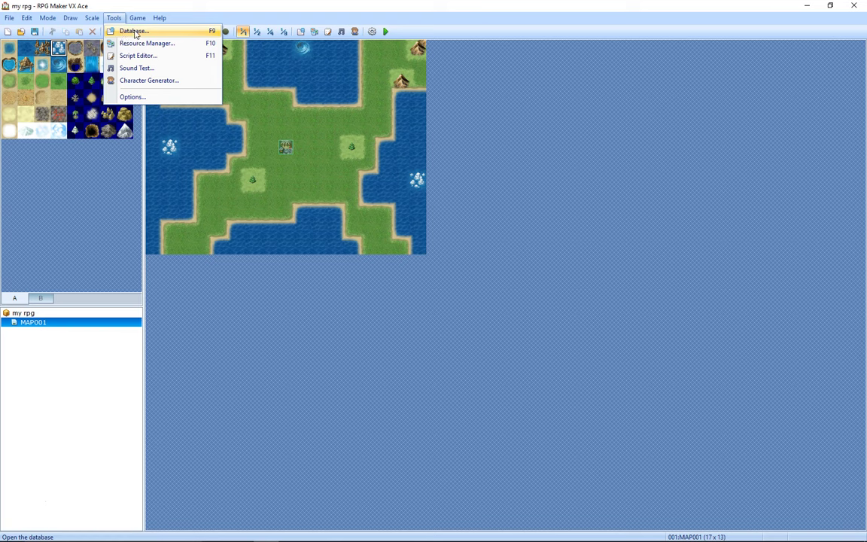
click(127, 31)
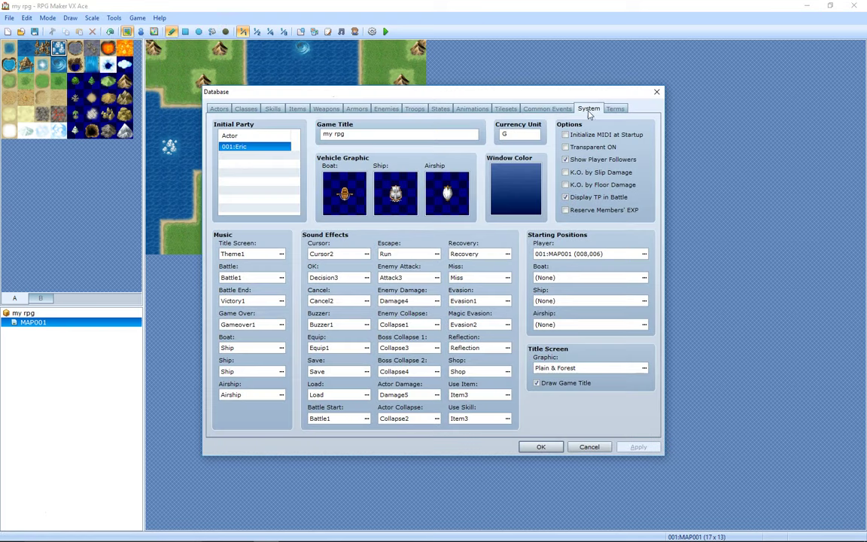
click(590, 111)
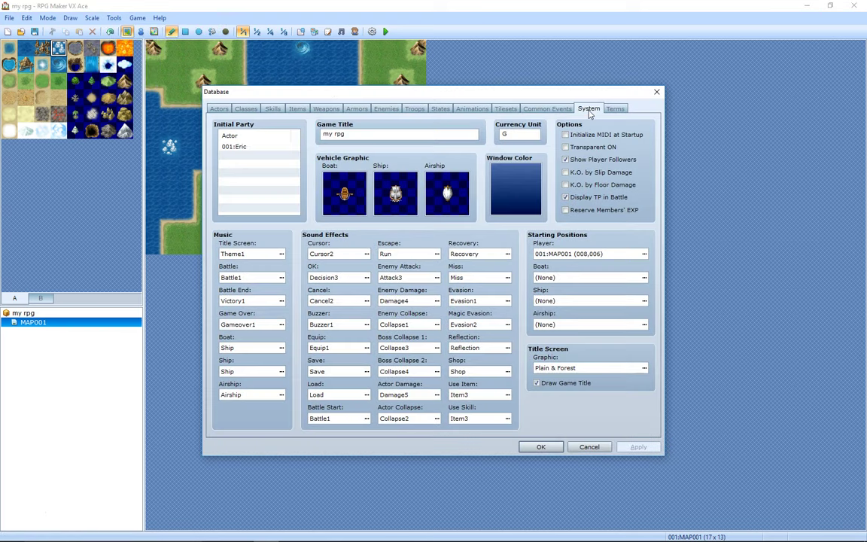
double_click(248, 254)
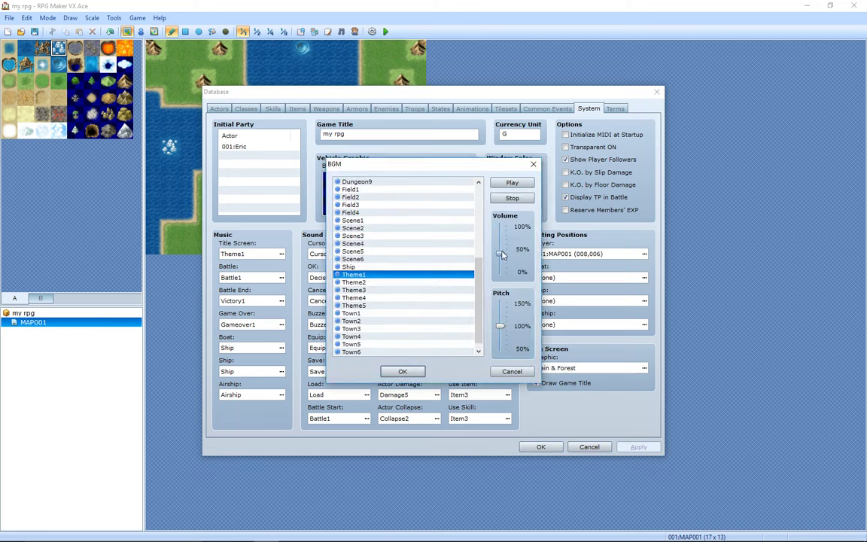
click(403, 372)
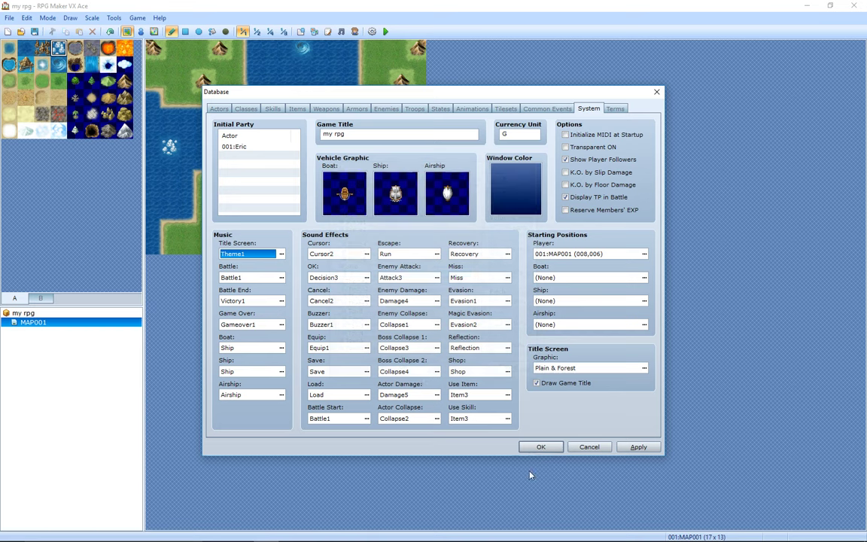
click(541, 447)
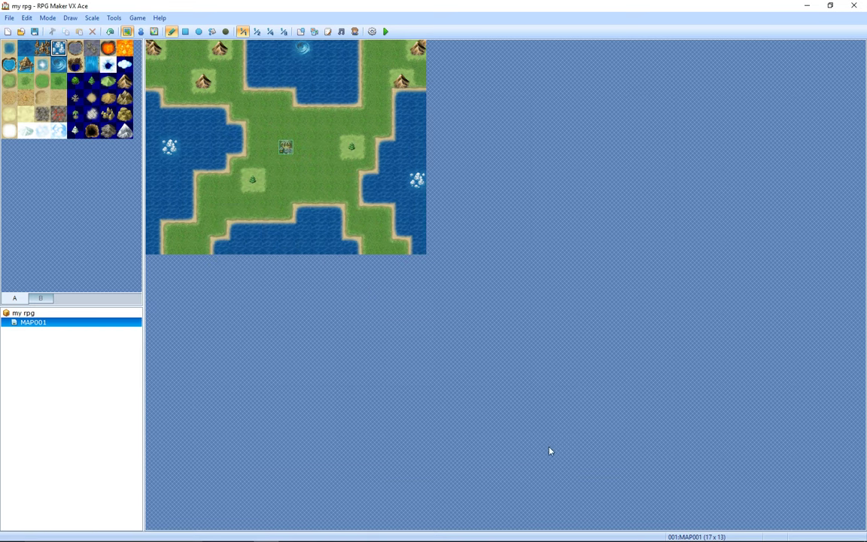
- Save the project and start a new game in the playtest
click(386, 32)
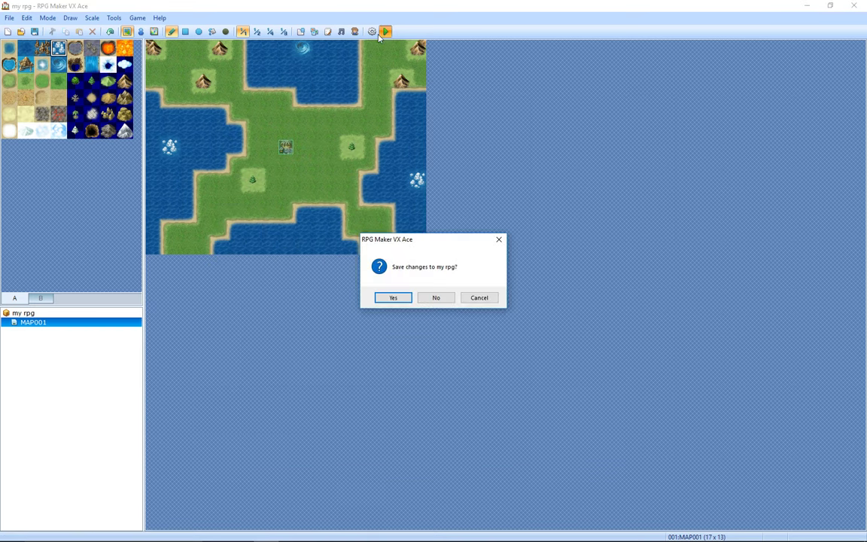
click(393, 297)
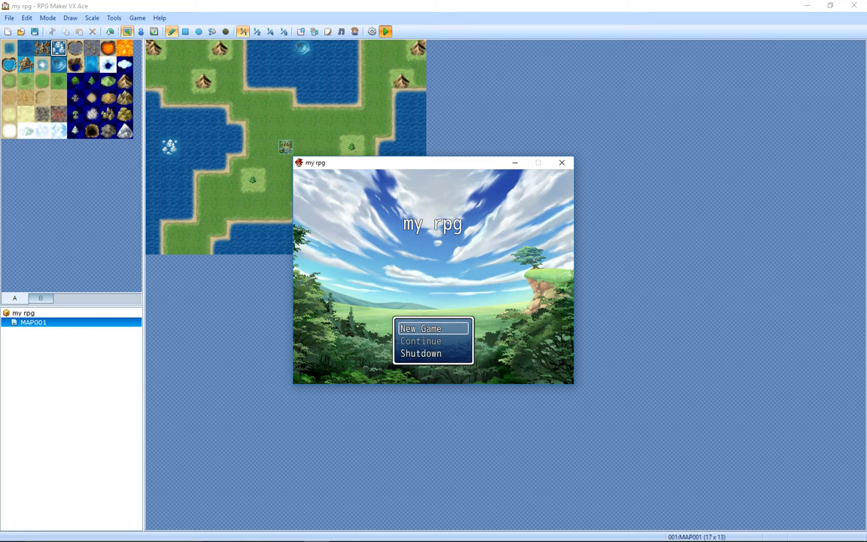
key(Return)
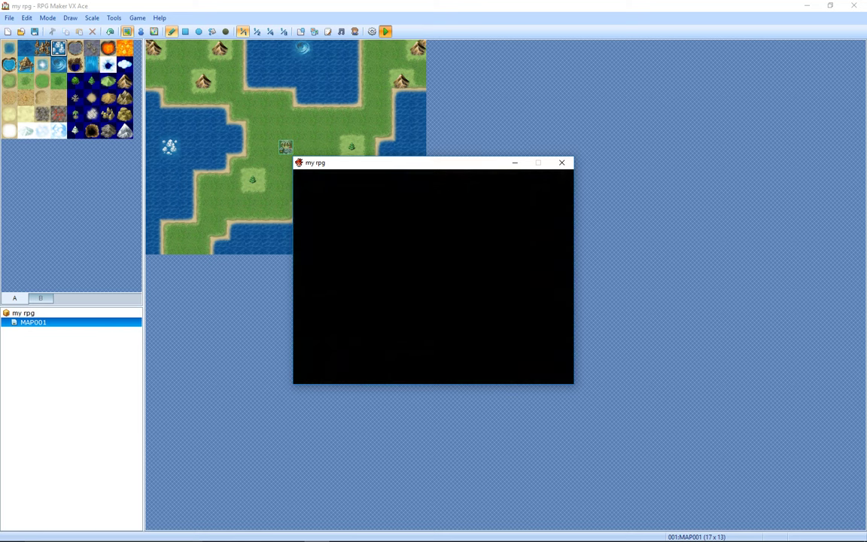
- Walk the hero around the island with the arrow keys, then close the game
key(Right)
key(Right)
key(Right)
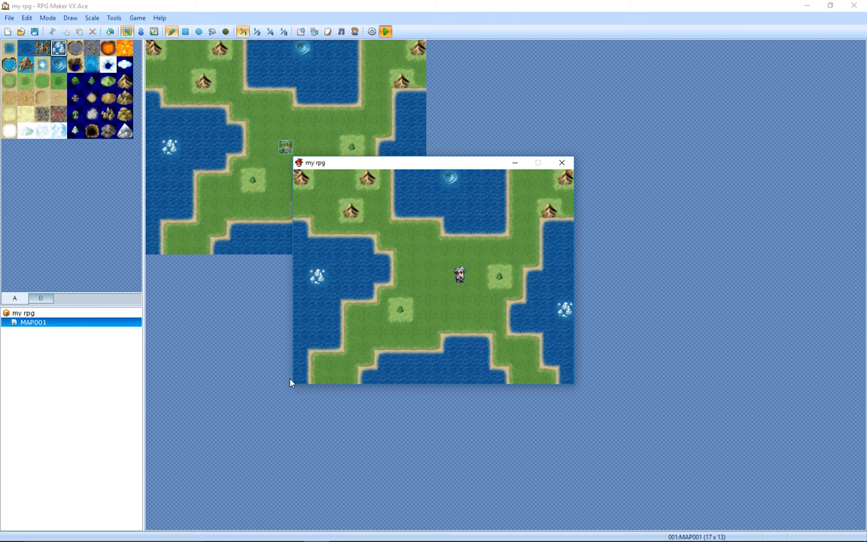
key(Up)
key(Up)
key(Right)
key(Right)
key(Up)
key(Up)
key(Up)
key(Right)
key(Left)
key(Up)
key(Right)
key(Right)
key(Left)
key(Left)
key(Down)
key(Down)
key(Down)
key(Down)
key(Left)
key(Left)
key(Left)
key(Down)
click(562, 162)
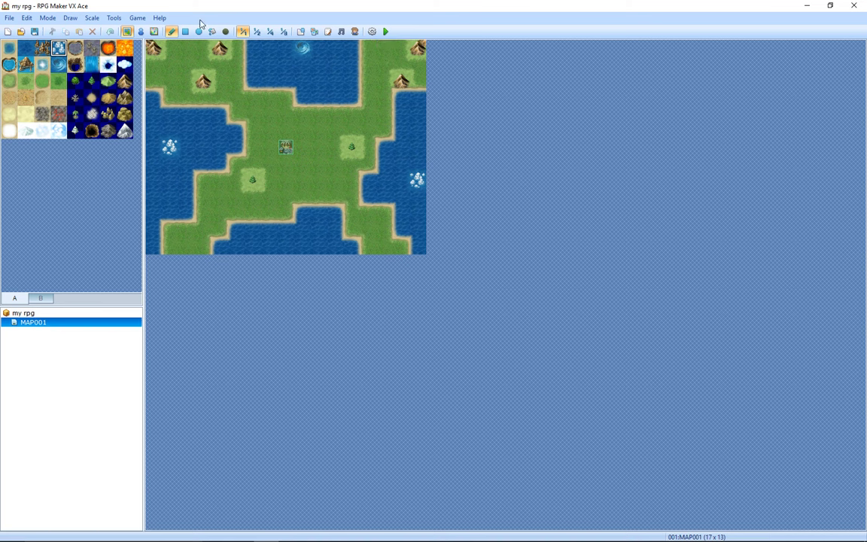
- Switch to Event mode and create a new event on the top-right grass tile
click(142, 32)
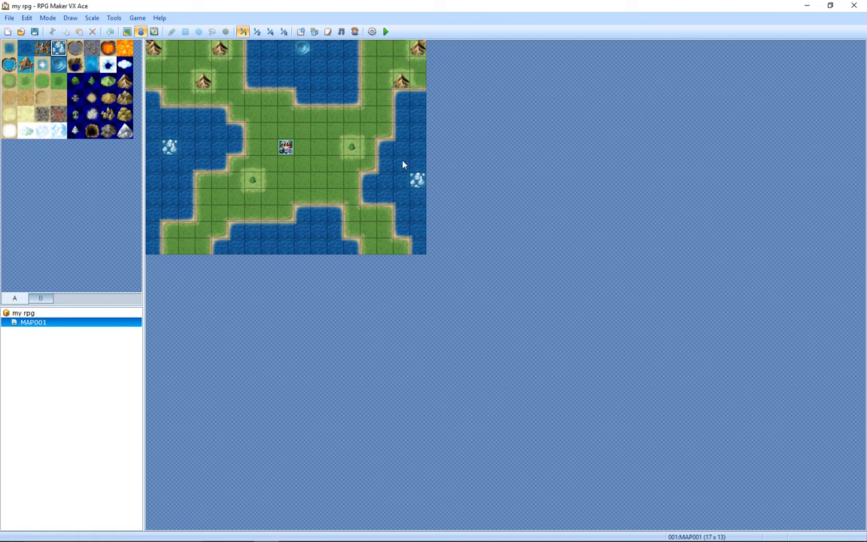
right_click(386, 52)
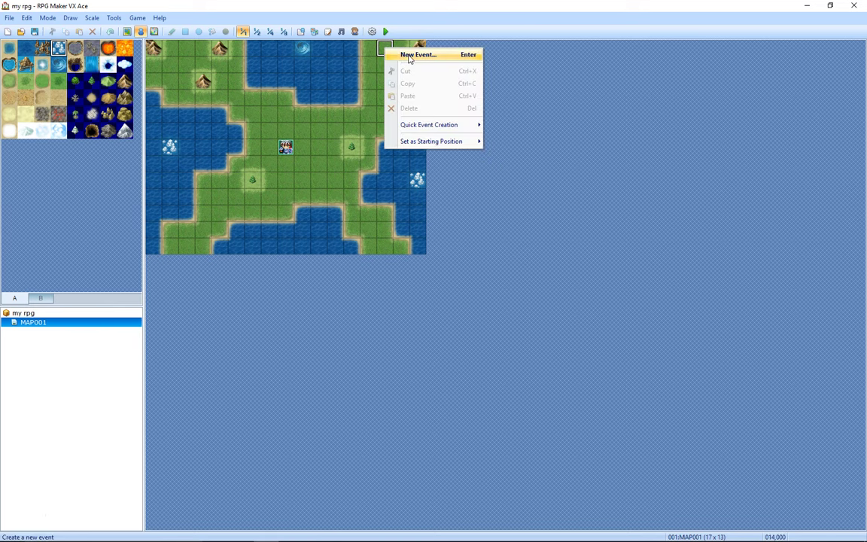
click(418, 54)
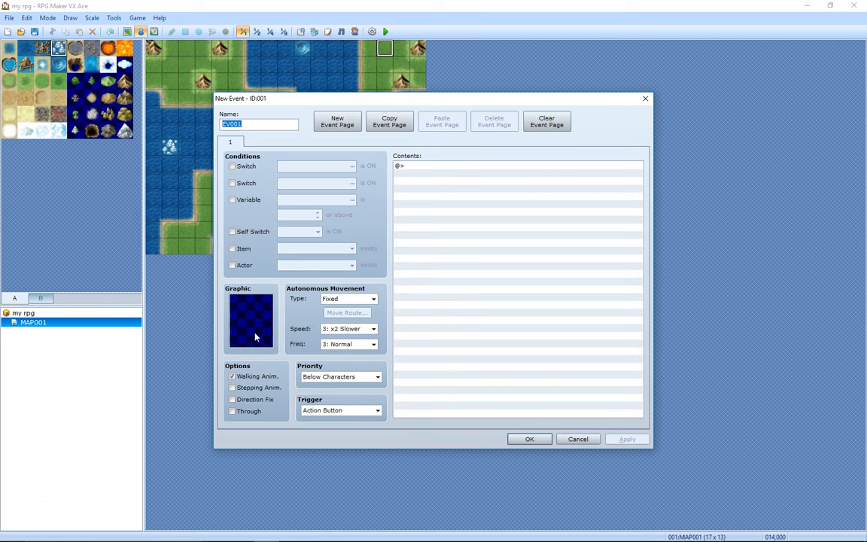
- Set the event's graphic to a girl villager sprite from the People4 sheet
double_click(248, 321)
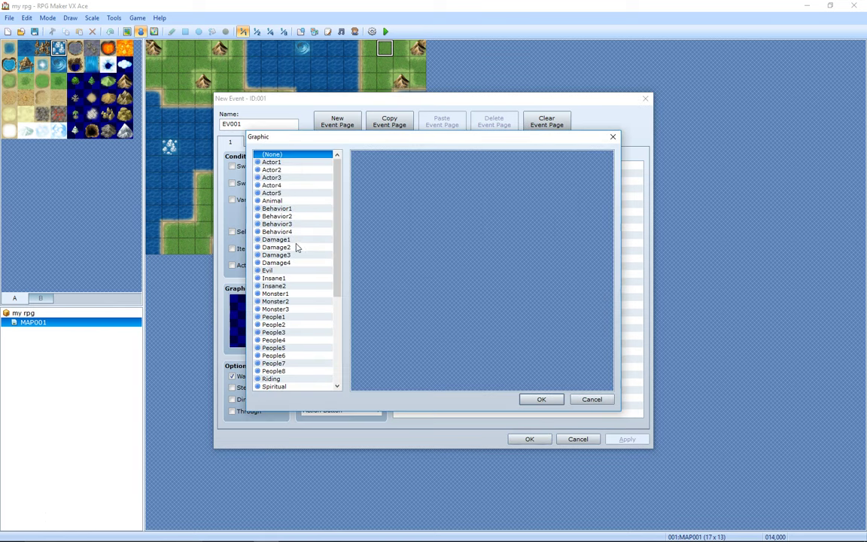
click(274, 185)
click(273, 332)
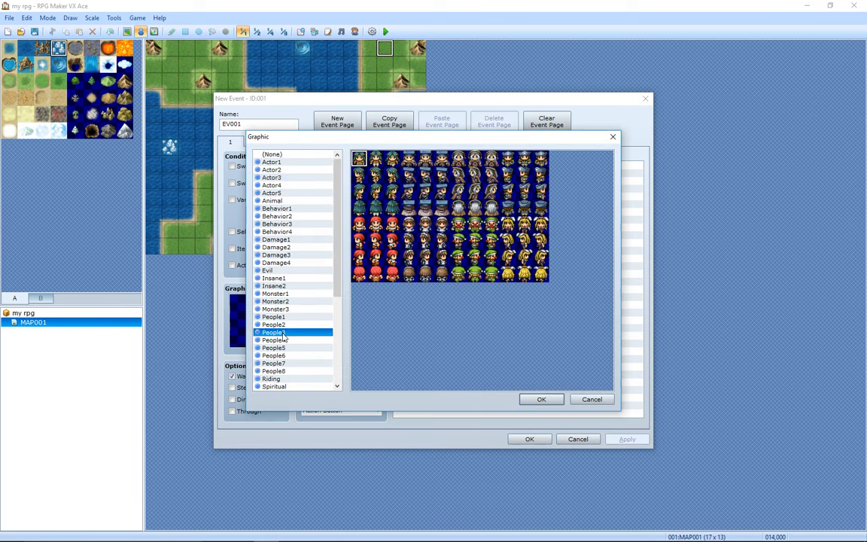
click(275, 355)
click(274, 326)
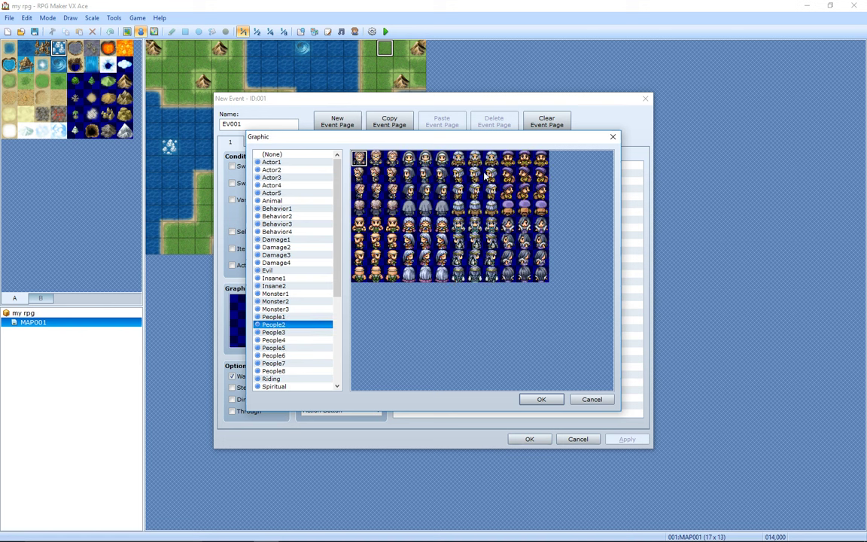
click(411, 163)
click(274, 341)
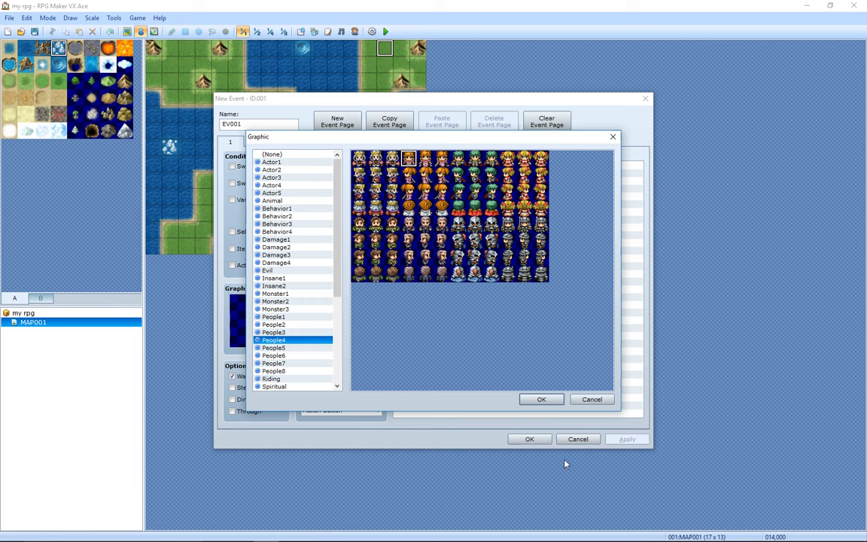
click(541, 399)
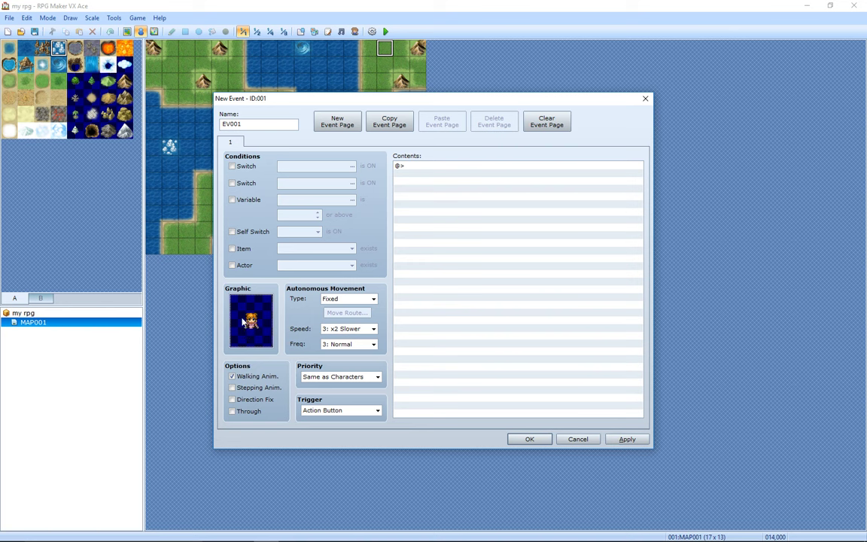
- Set EV001's autonomous movement to Random, keeping the Action Button trigger
click(367, 299)
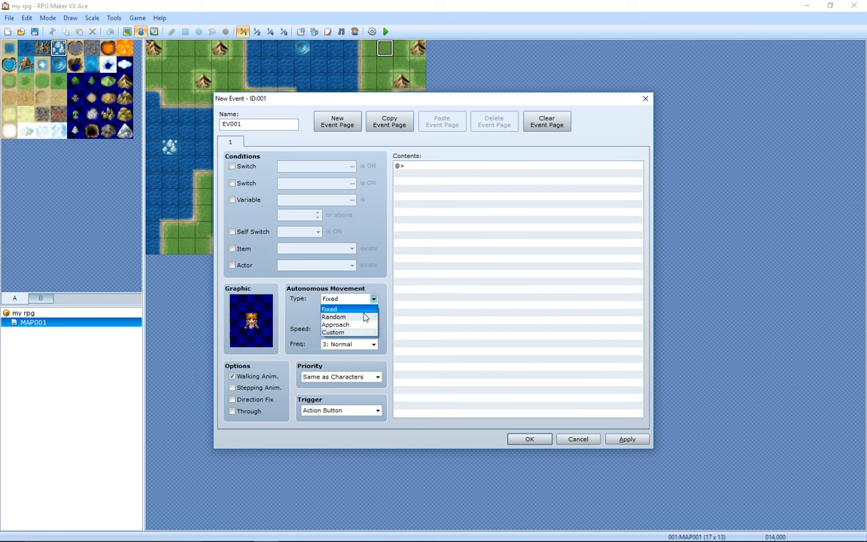
click(337, 317)
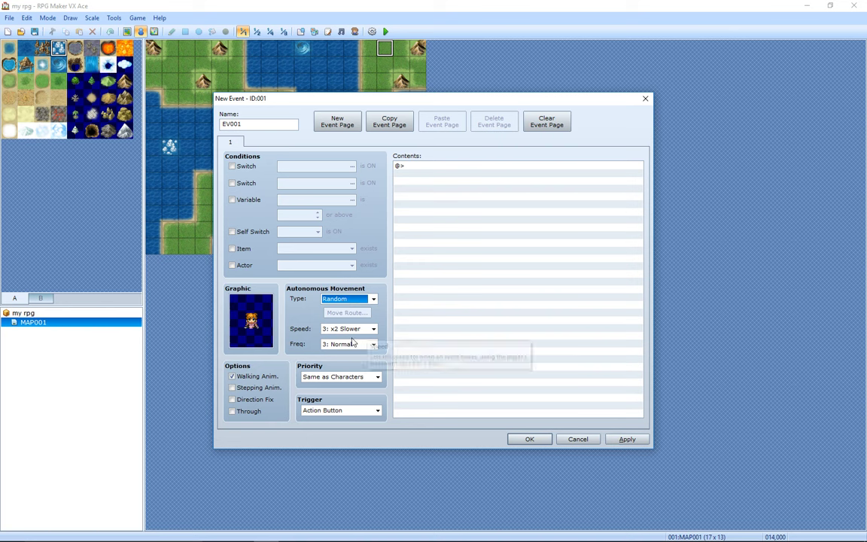
click(363, 411)
click(363, 415)
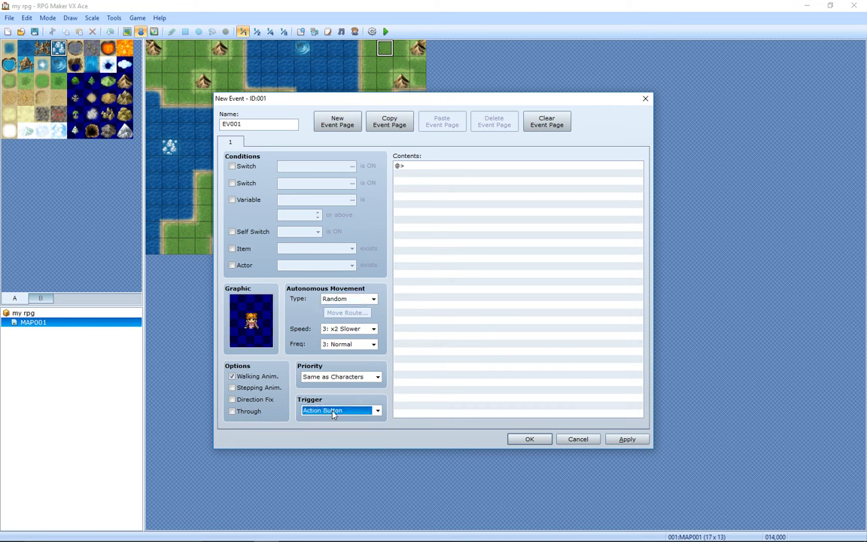
mouse_move(530, 439)
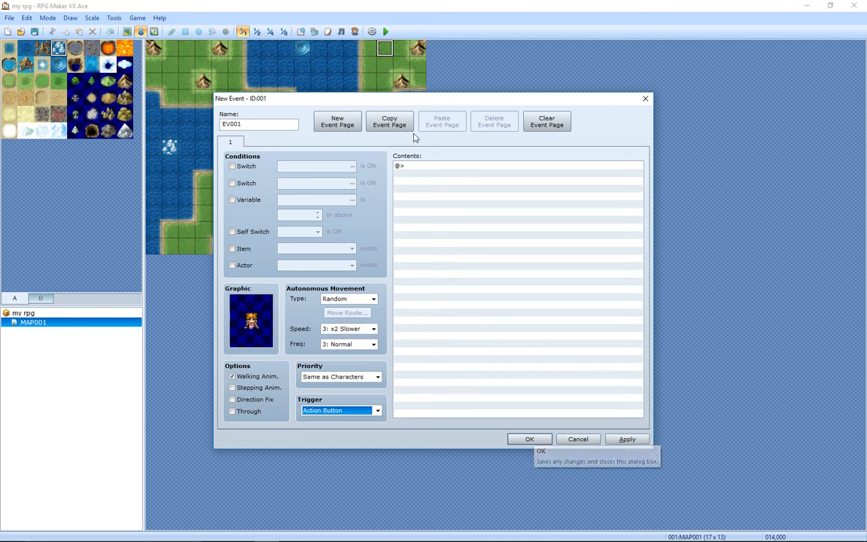
- Insert a Show Text command in the event contents with the message 'Hello there!'
click(427, 167)
right_click(427, 169)
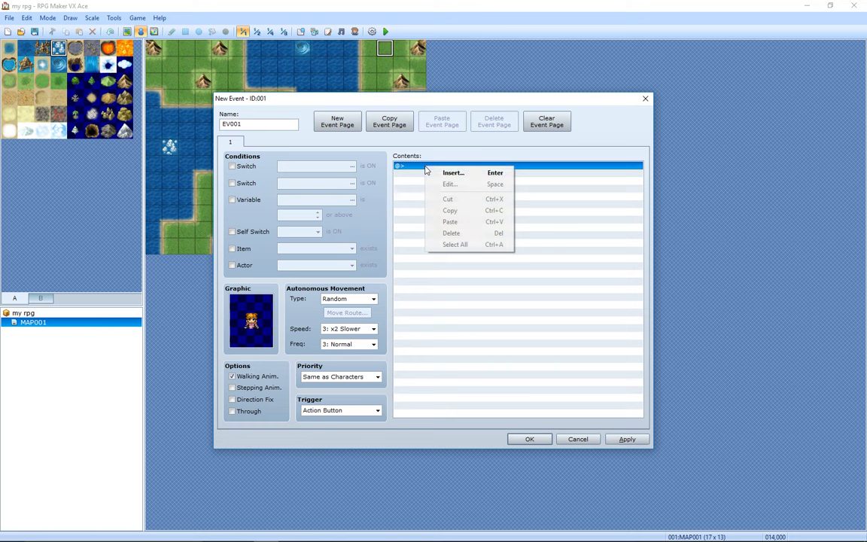
click(409, 159)
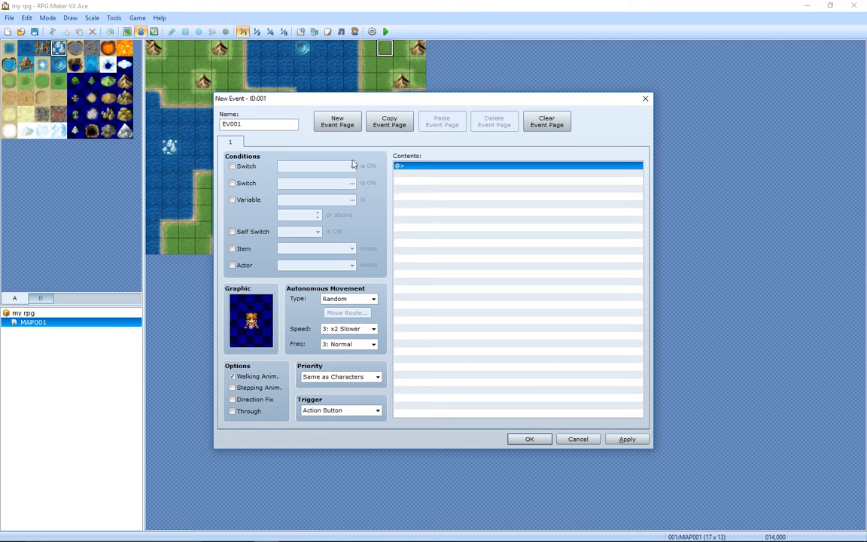
right_click(414, 169)
click(431, 177)
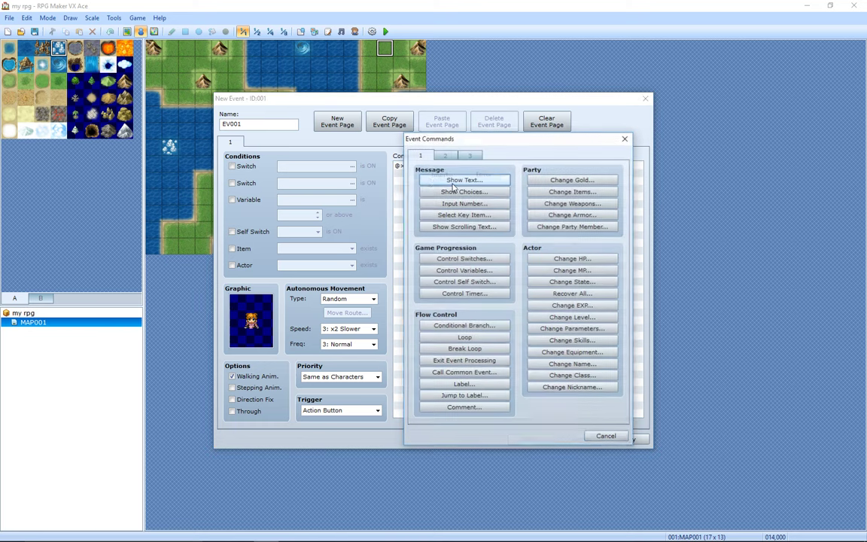
click(458, 182)
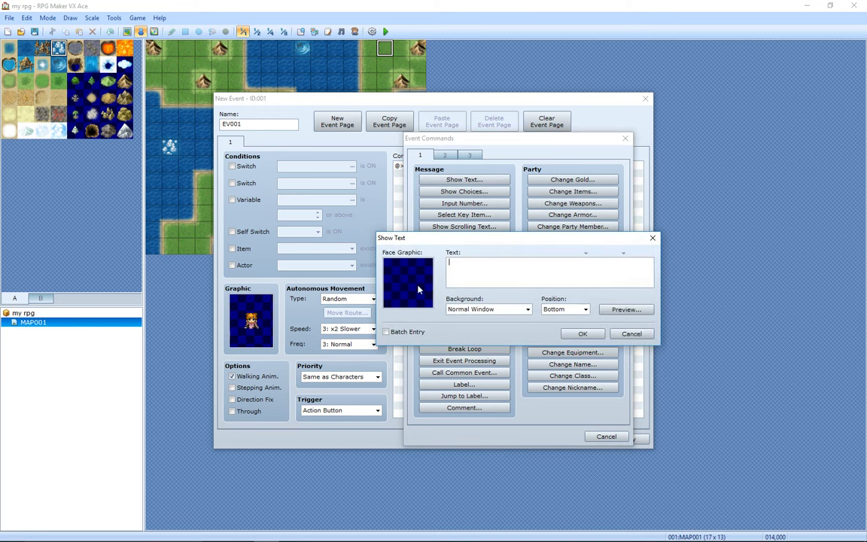
text(Hello there!)
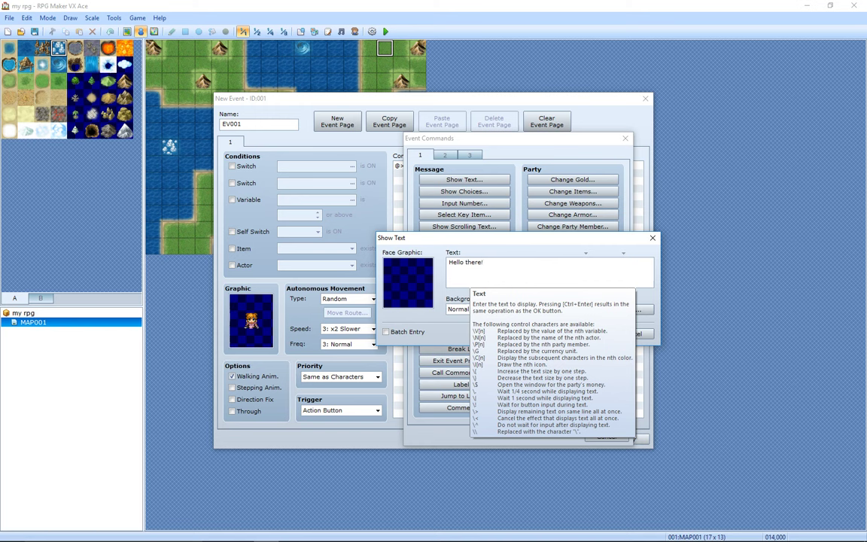
- Give the message the red-hat girl's face from Actor2 and add it to the event
double_click(411, 282)
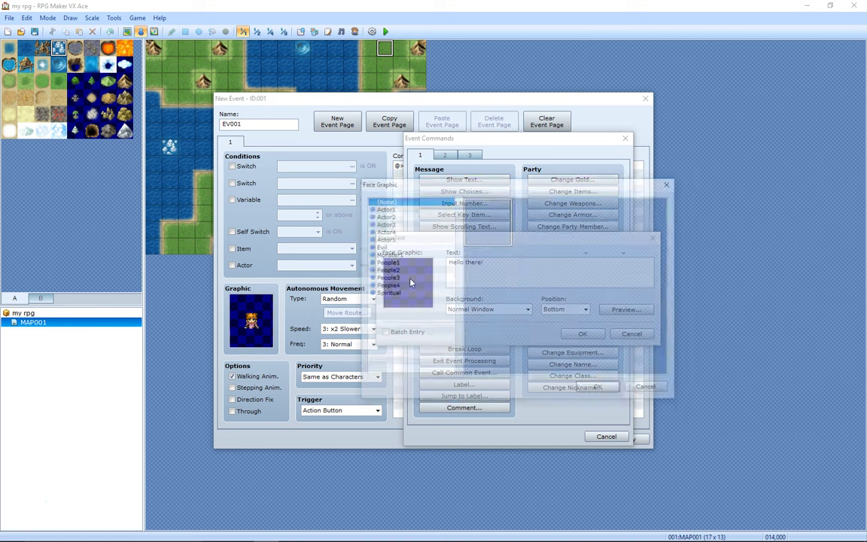
click(385, 216)
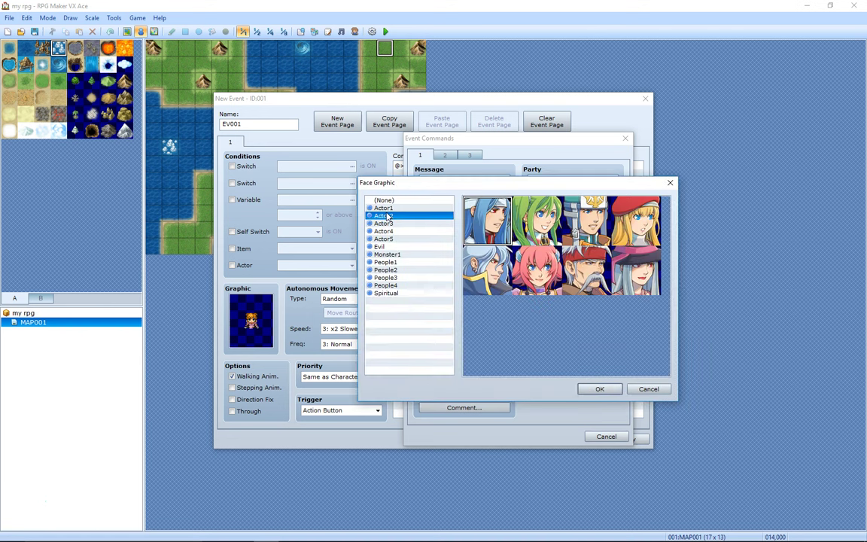
click(636, 219)
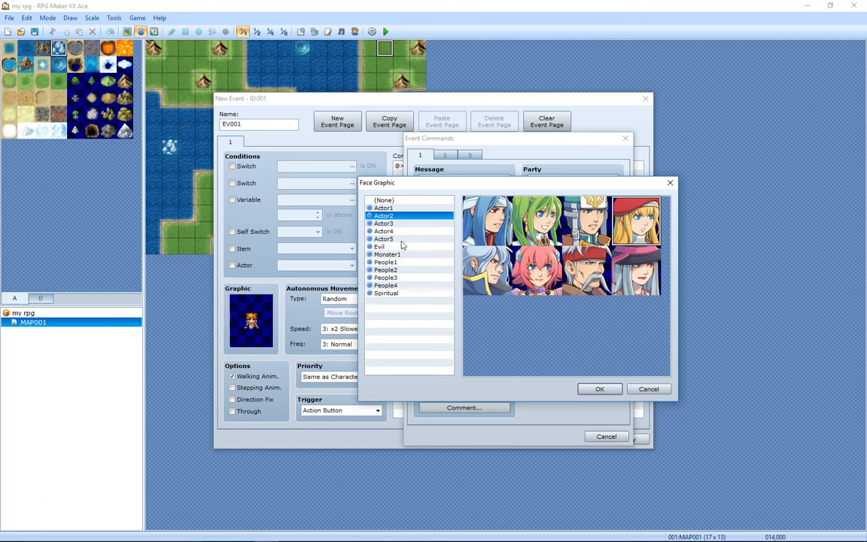
click(382, 223)
click(384, 239)
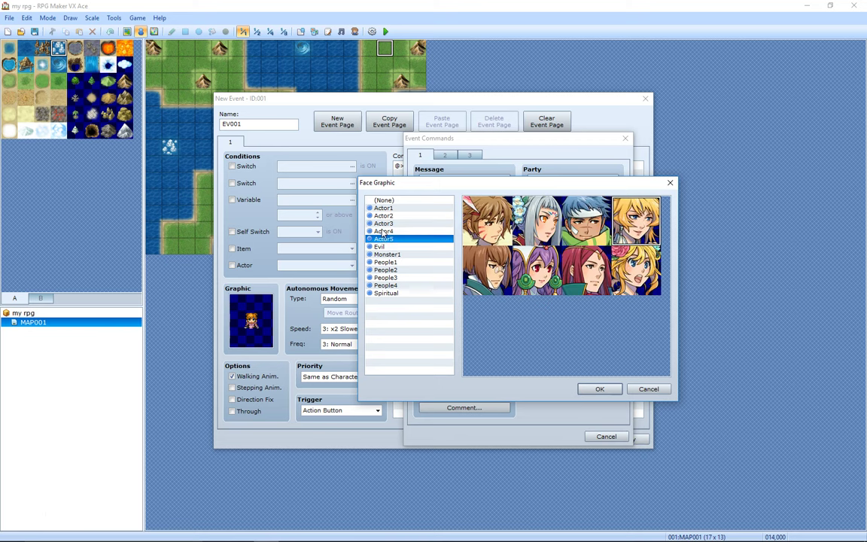
click(588, 220)
click(396, 216)
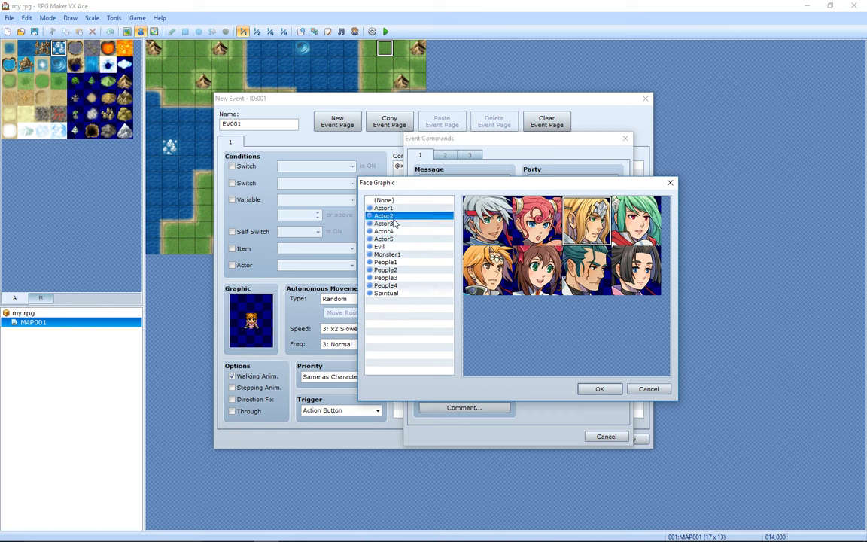
click(599, 389)
click(582, 333)
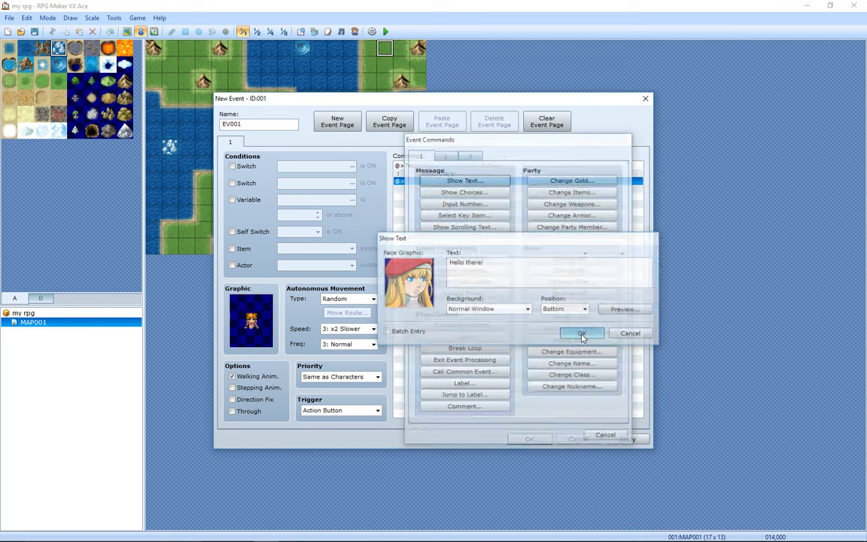
- Place the finished villager event, save, and start a new playtest game
click(528, 440)
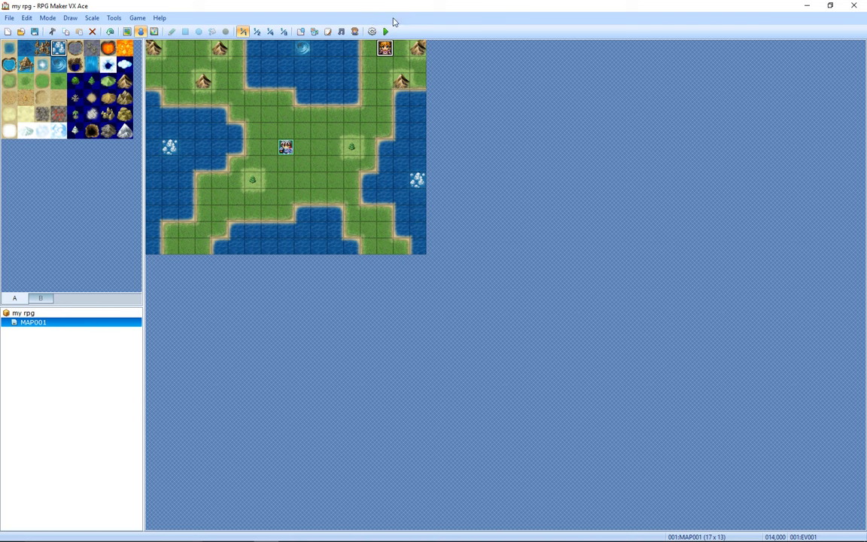
click(385, 31)
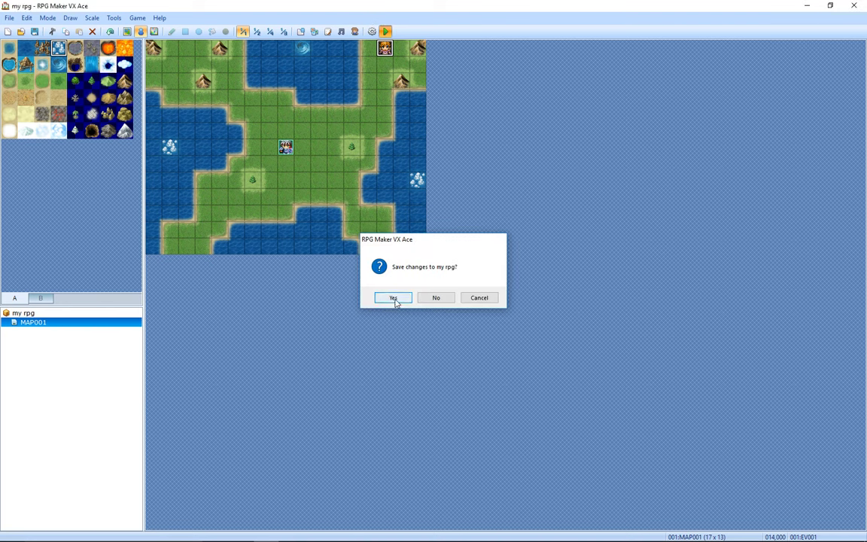
click(394, 299)
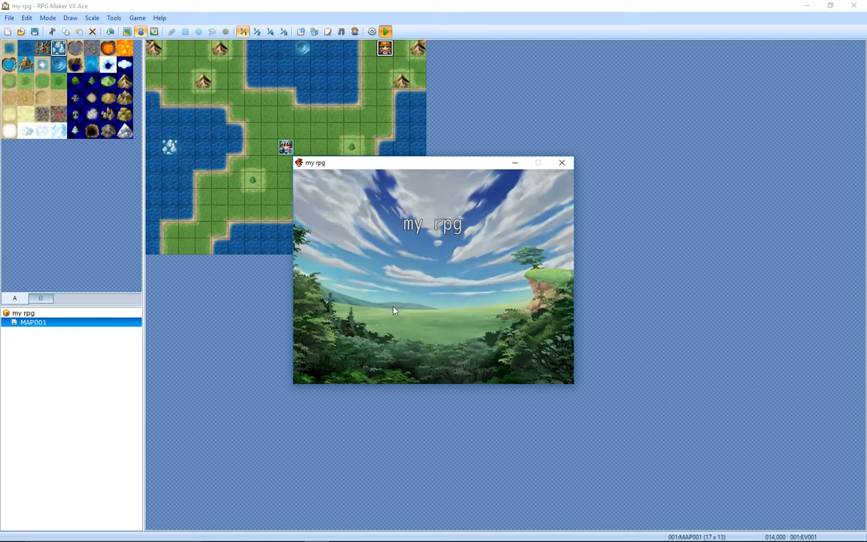
key(Return)
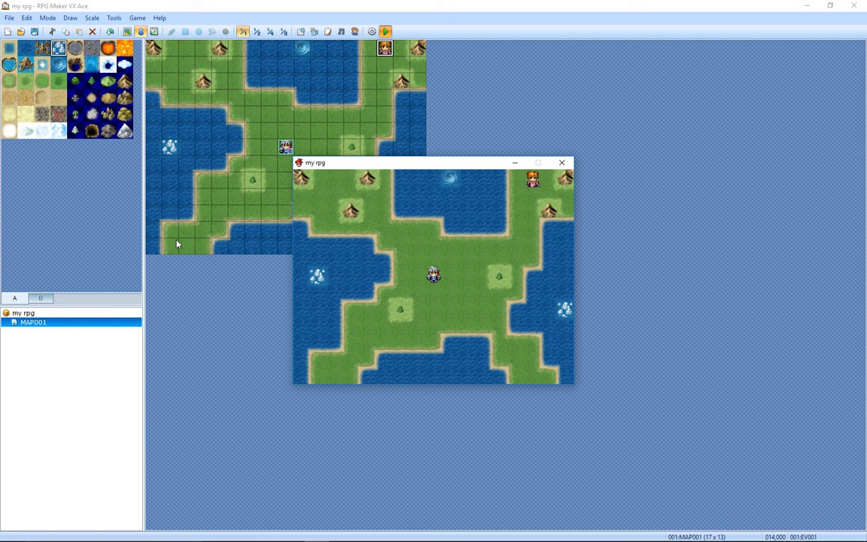
- Walk the hero up to the girl NPC and read her 'Hello there!' greeting
key(Left)
key(Up)
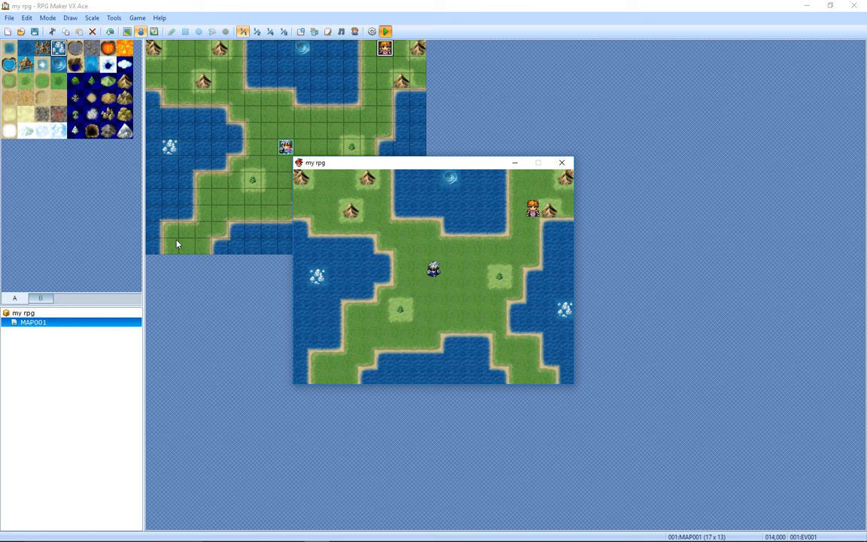
key(Right)
key(Right)
key(Right)
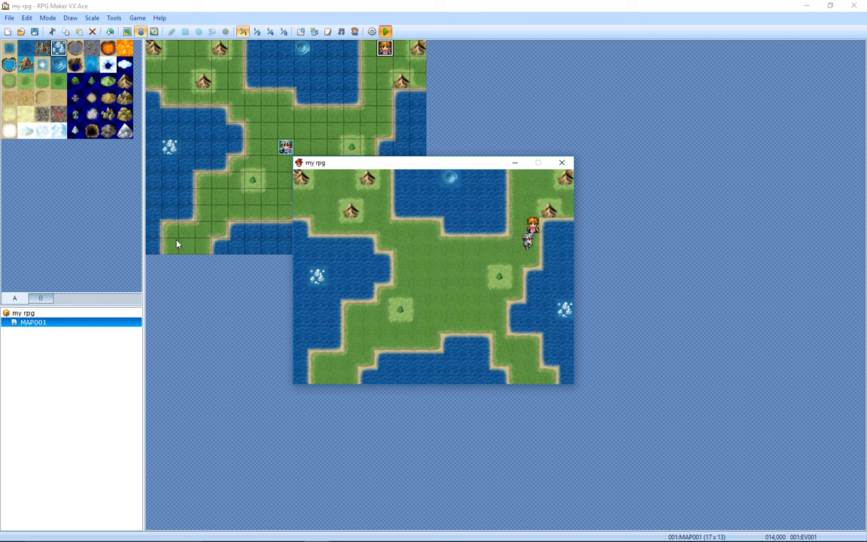
key(Up)
key(Return)
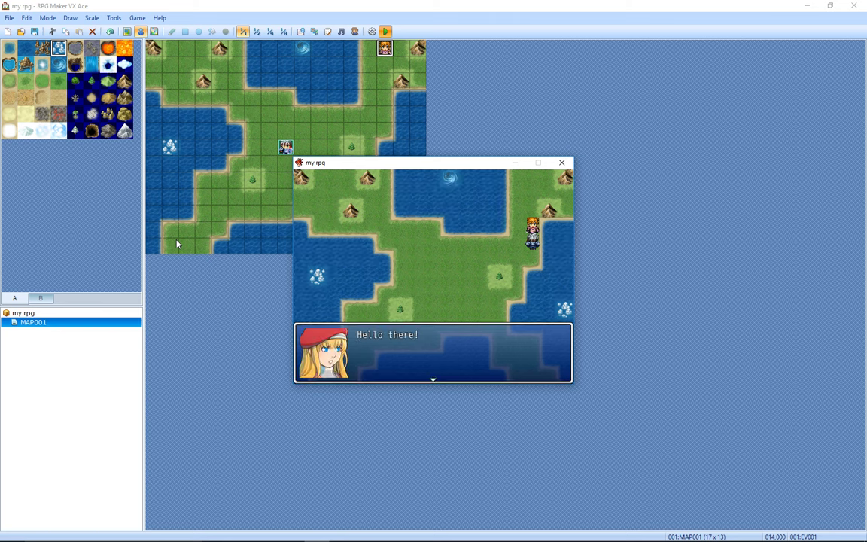
key(Return)
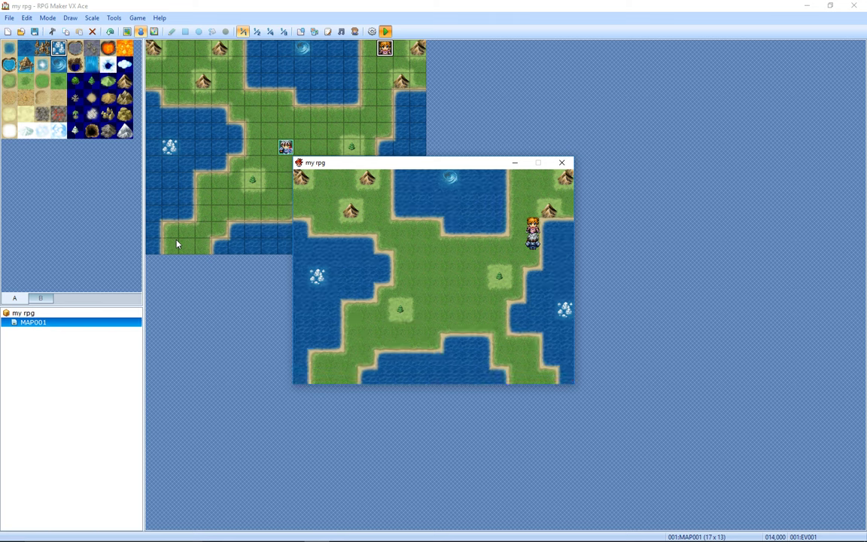
- Close the playtest and create a new event on the tile beside the player start
click(562, 161)
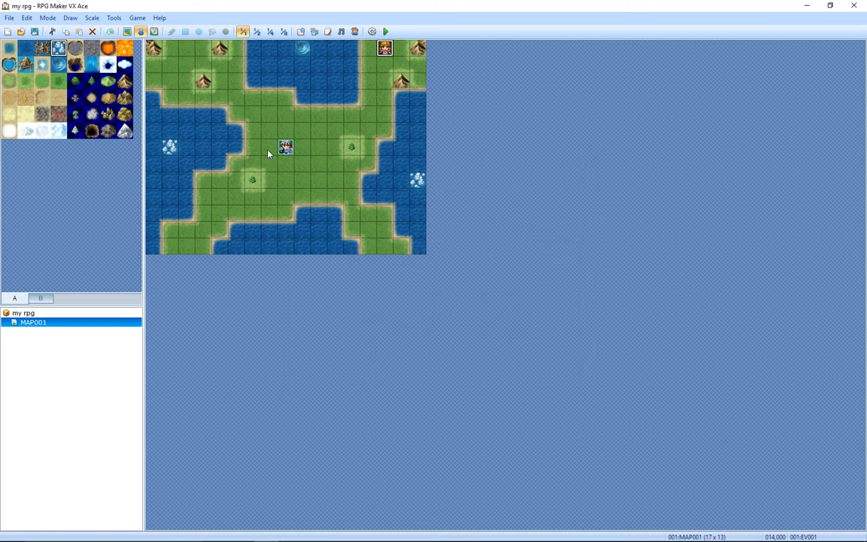
right_click(268, 153)
click(297, 160)
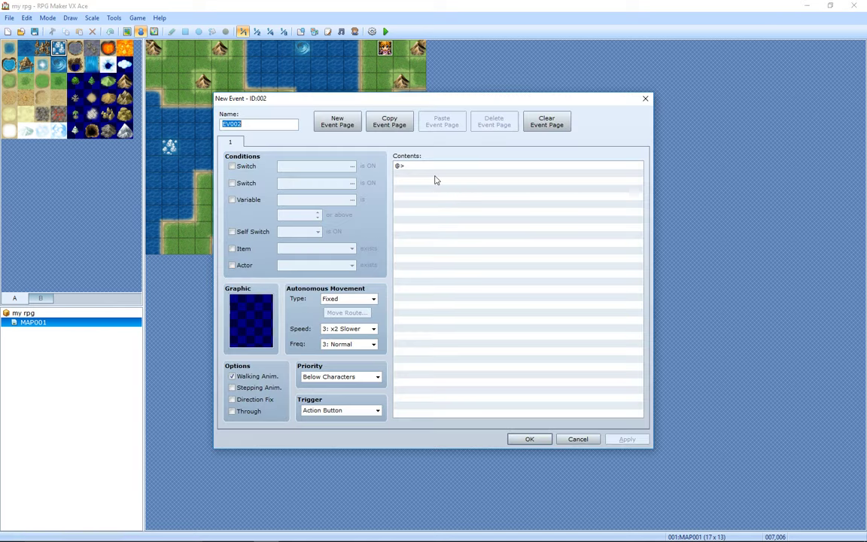
- Set the new event's graphic to the white cat from the Animal sheet
double_click(245, 320)
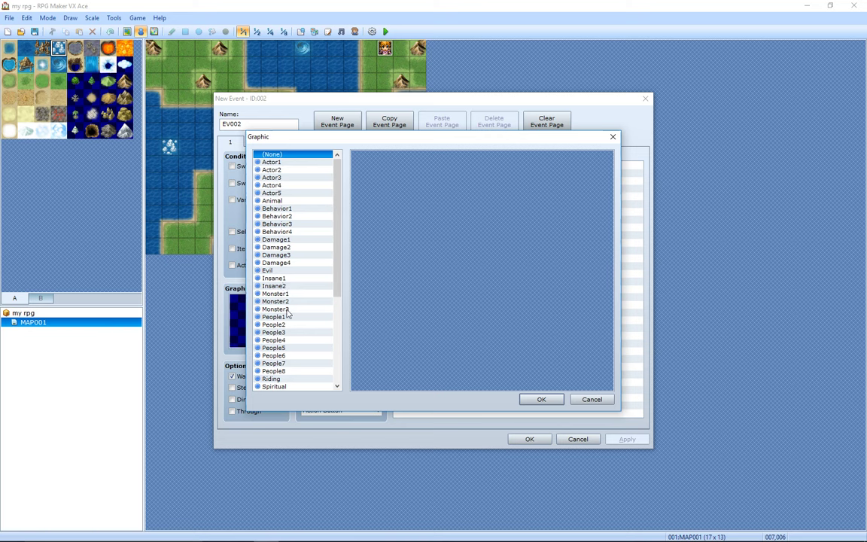
scroll(293, 362, down, 1)
scroll(294, 361, up, 1)
click(305, 201)
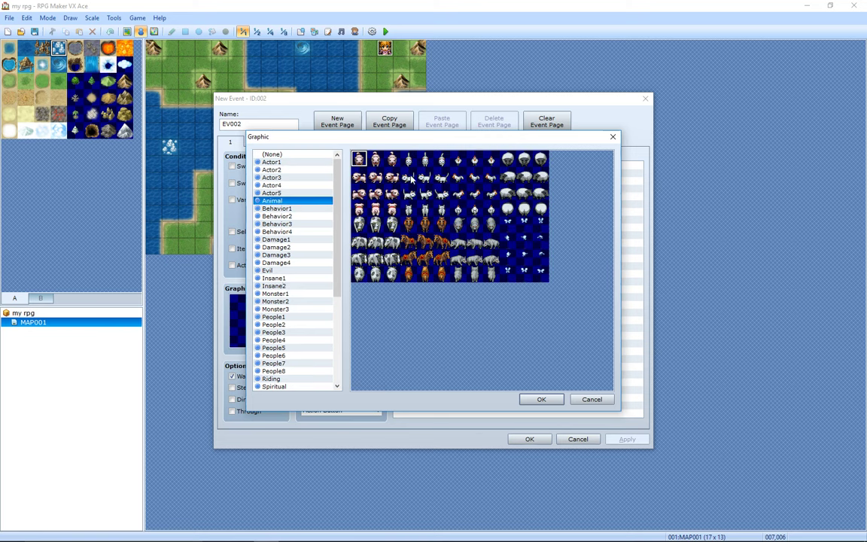
click(409, 177)
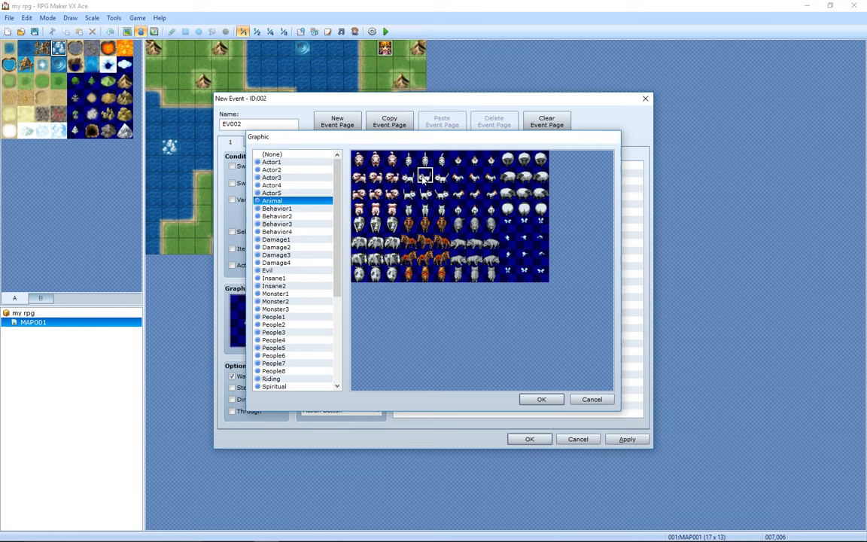
click(542, 399)
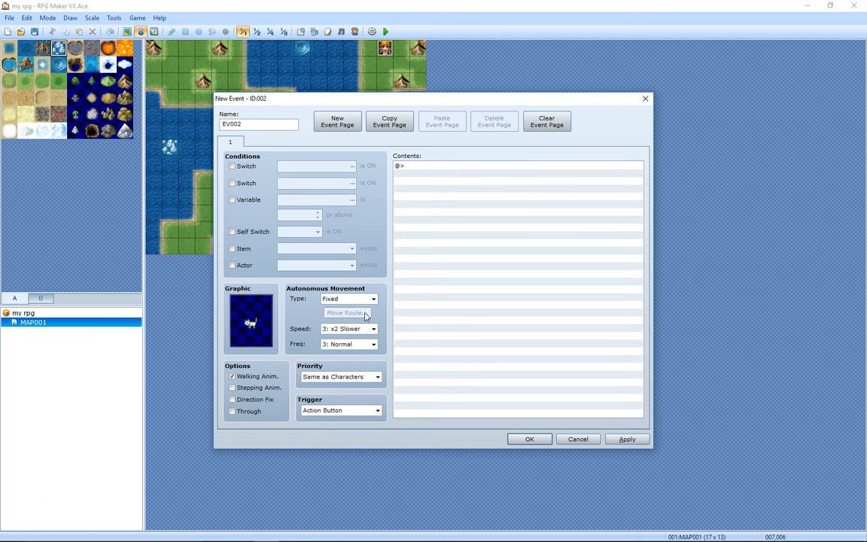
- Add a Show Text command to the cat event saying 'Meiow!'
click(444, 167)
right_click(494, 167)
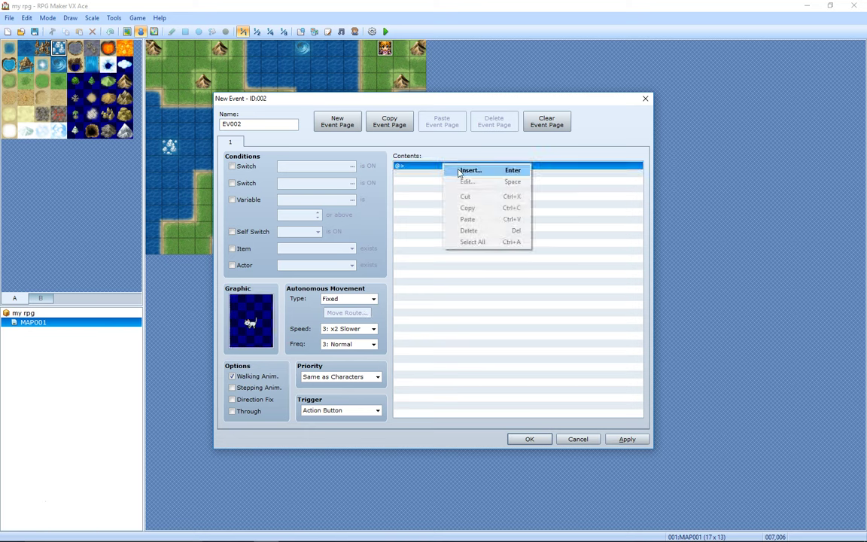
click(512, 173)
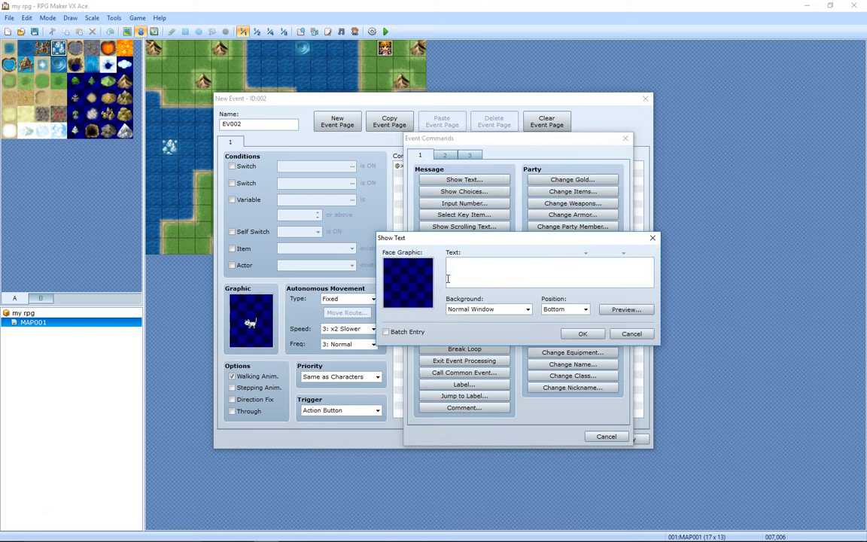
text(Meow!)
click(583, 336)
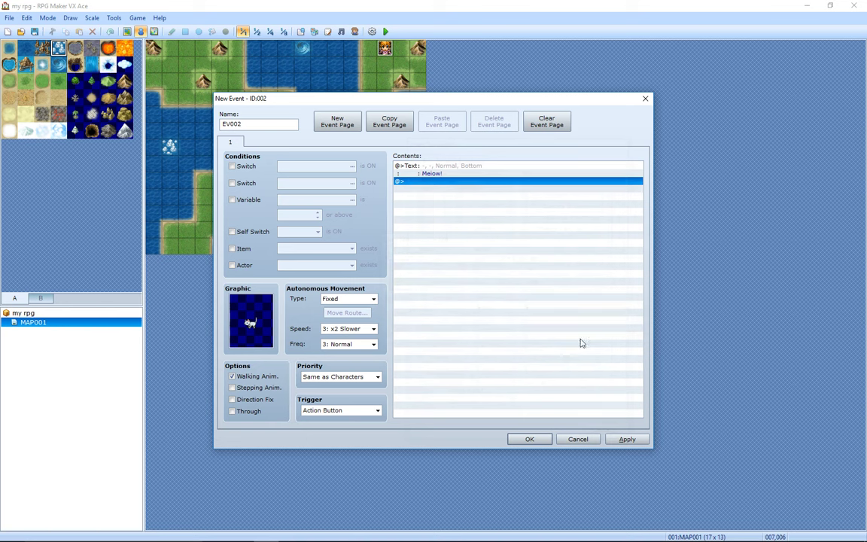
- Set the cat to Approach at Speed 4: Normal and Freq 2: Lower, then confirm the event
click(354, 299)
click(357, 325)
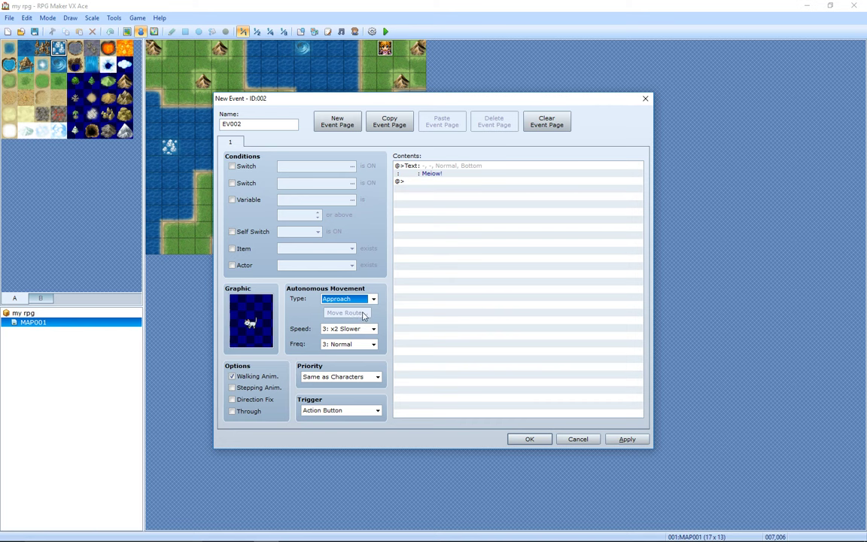
click(362, 329)
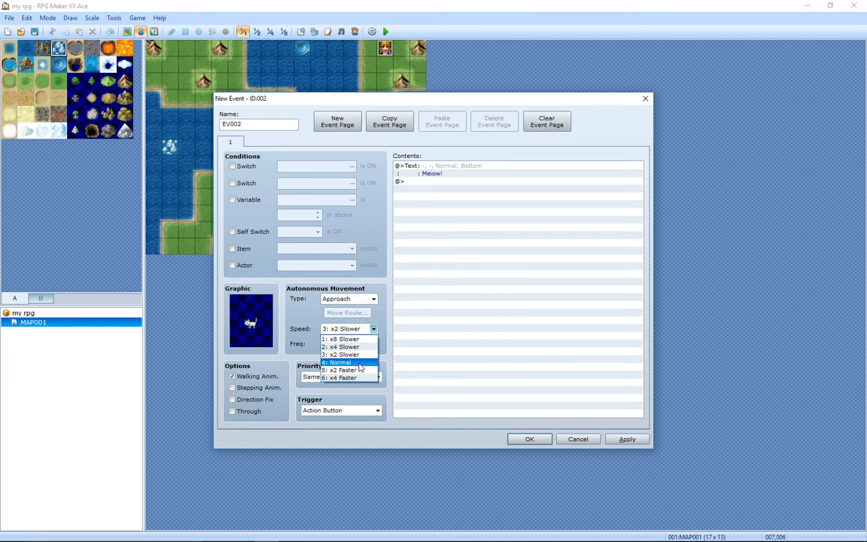
click(340, 363)
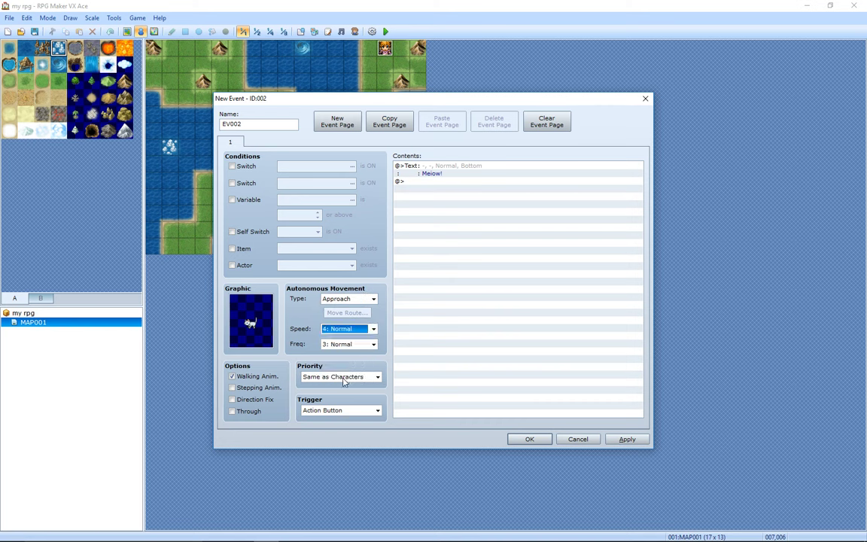
click(352, 347)
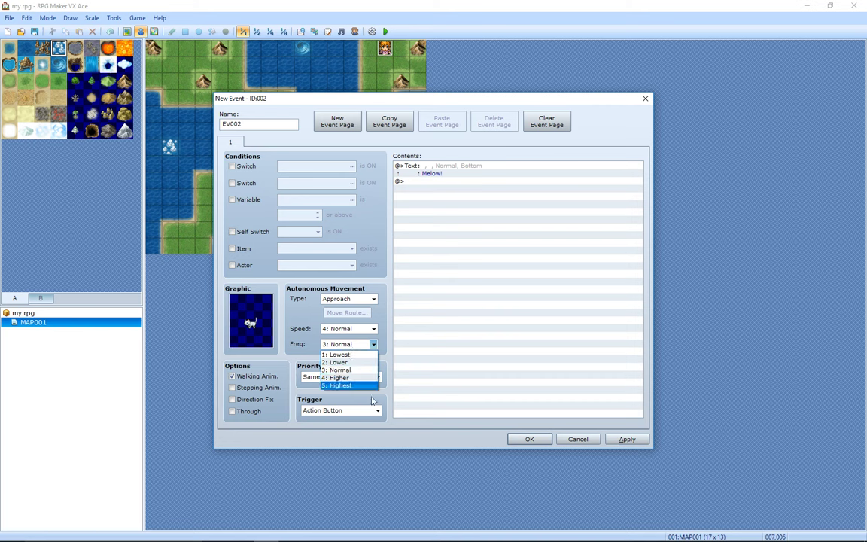
click(368, 365)
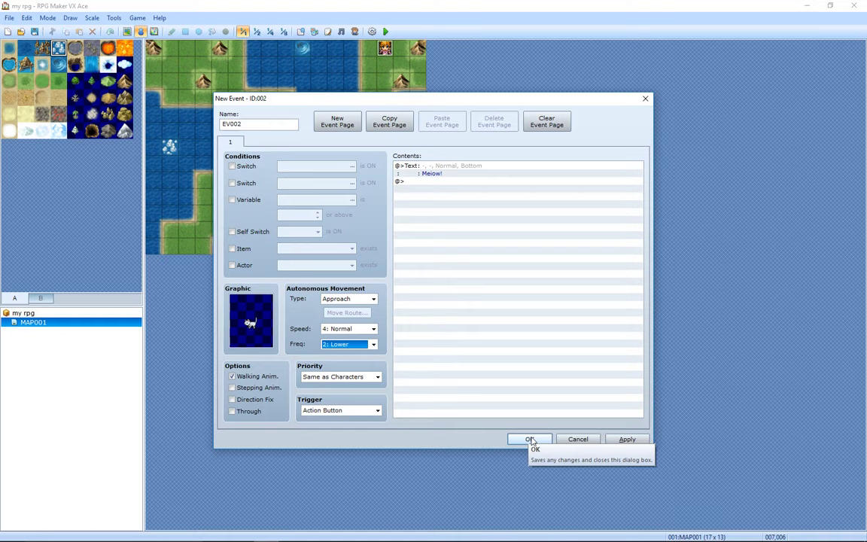
click(531, 439)
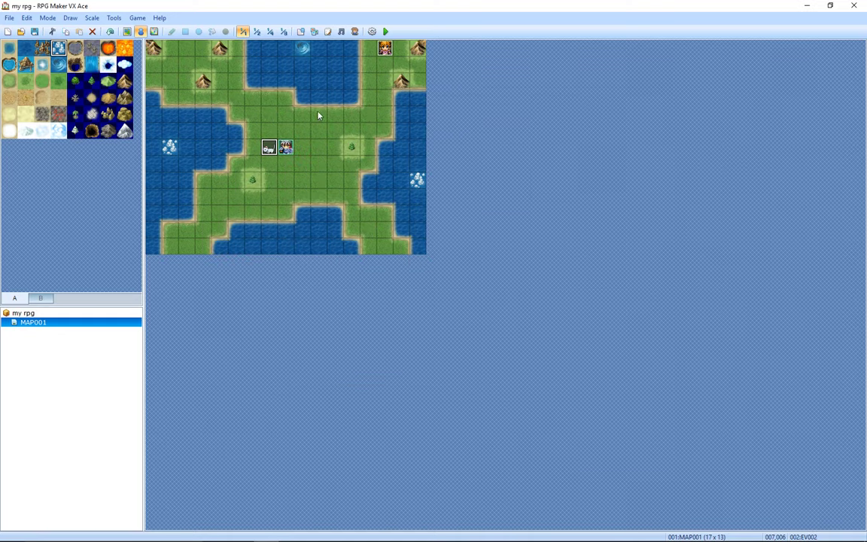
- Save the project and launch a playtest with a New Game
click(386, 30)
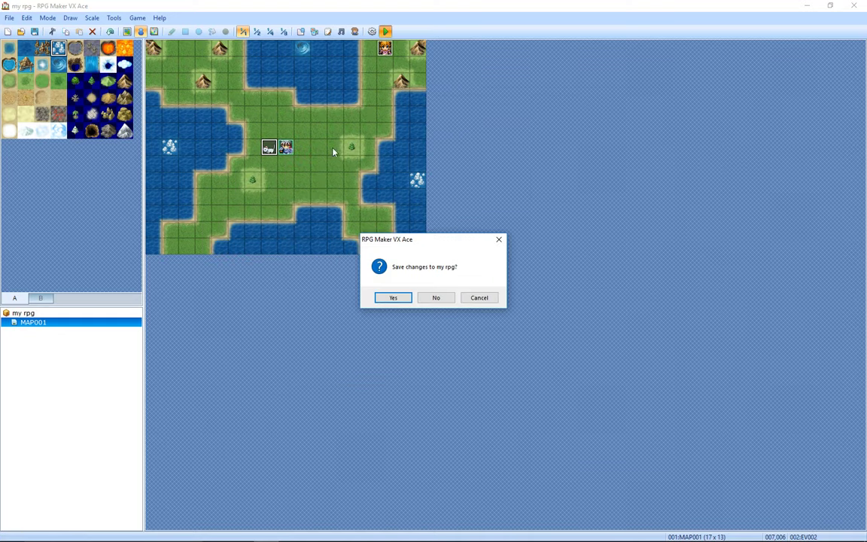
click(393, 299)
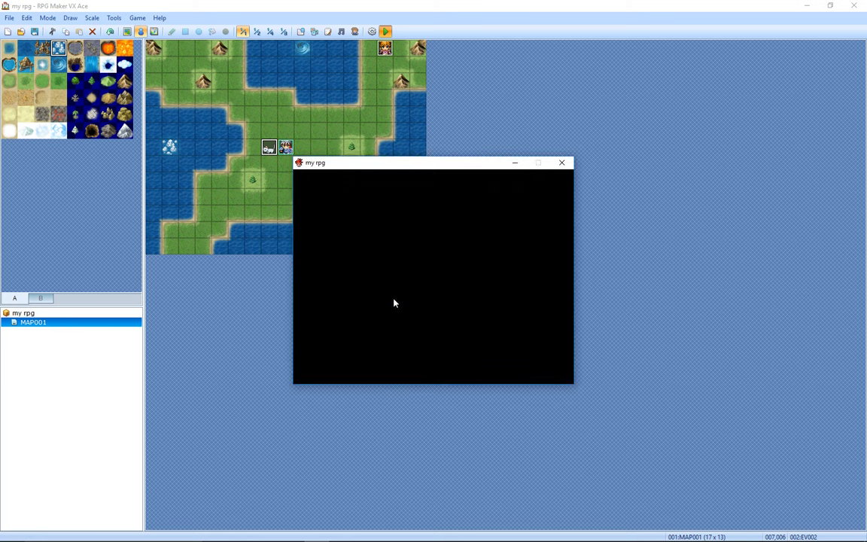
key(Return)
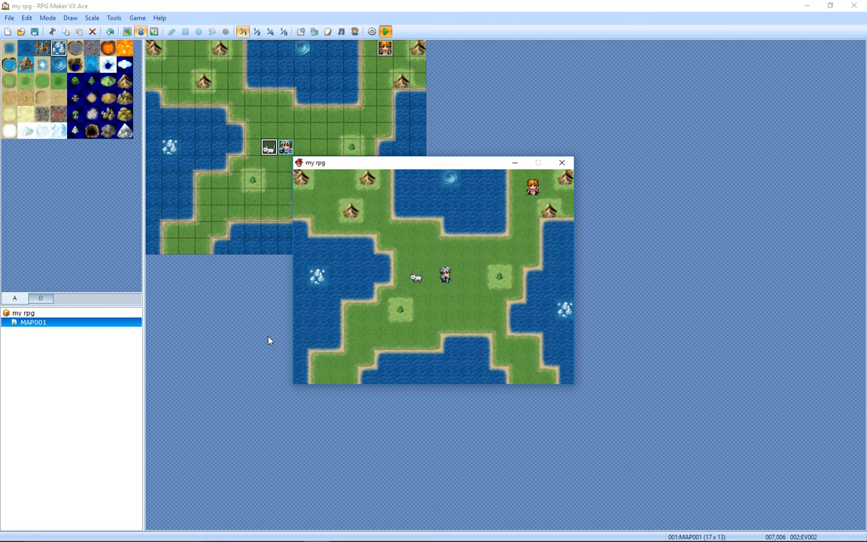
- Walk the hero around the grass to check the cat follows
key(Right)
key(Up)
key(Right)
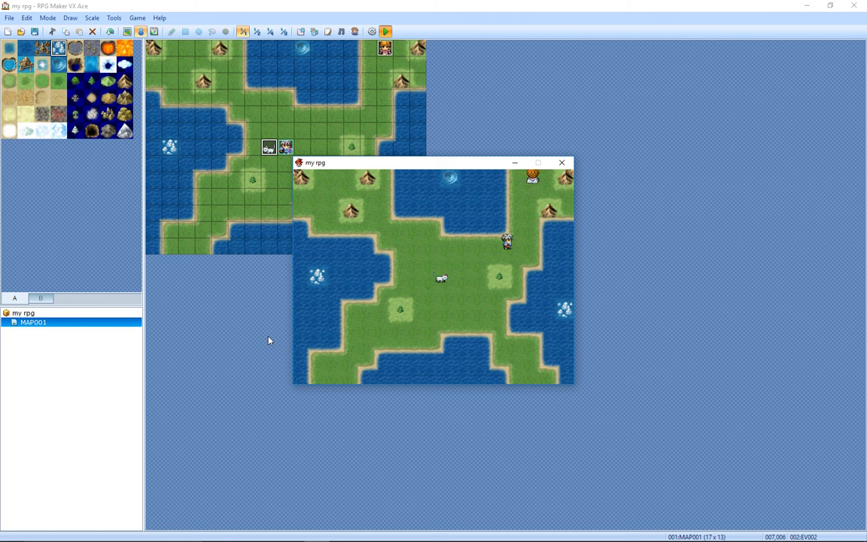
key(Right)
key(Up)
key(Left)
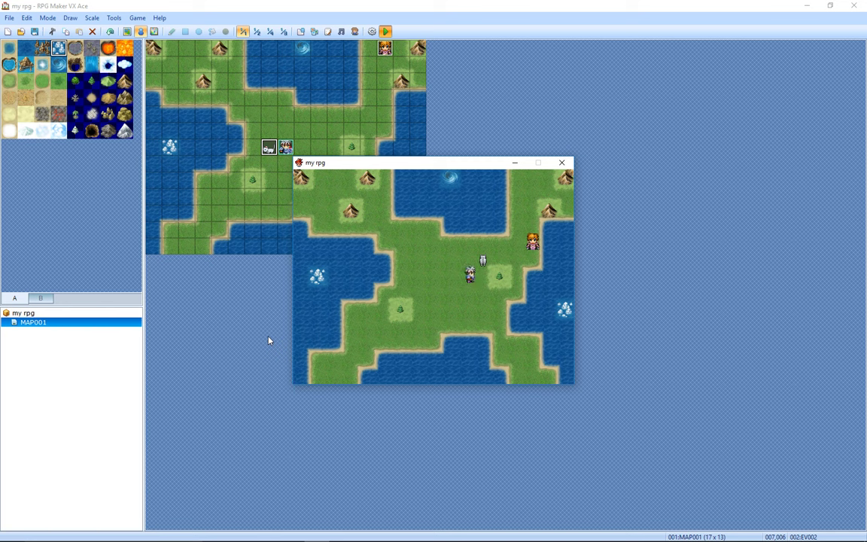
- Talk to the cat twice, stepping away and returning between chats
key(Right)
key(Up)
key(Return)
key(Return)
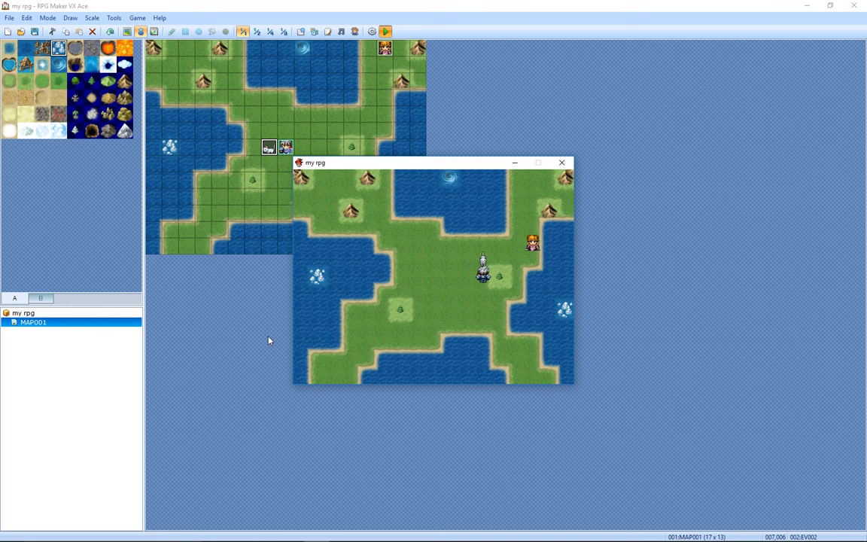
key(Down)
key(Left)
key(Left)
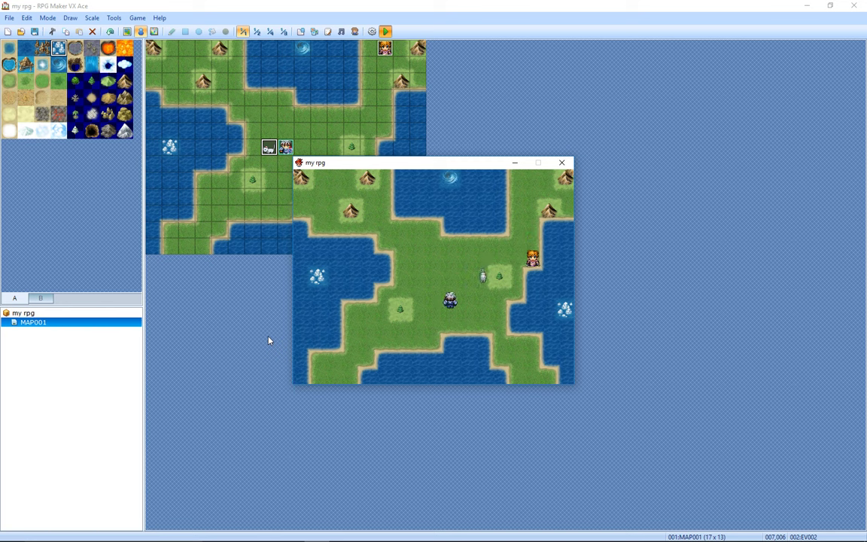
key(Up)
key(Right)
key(Return)
key(Return)
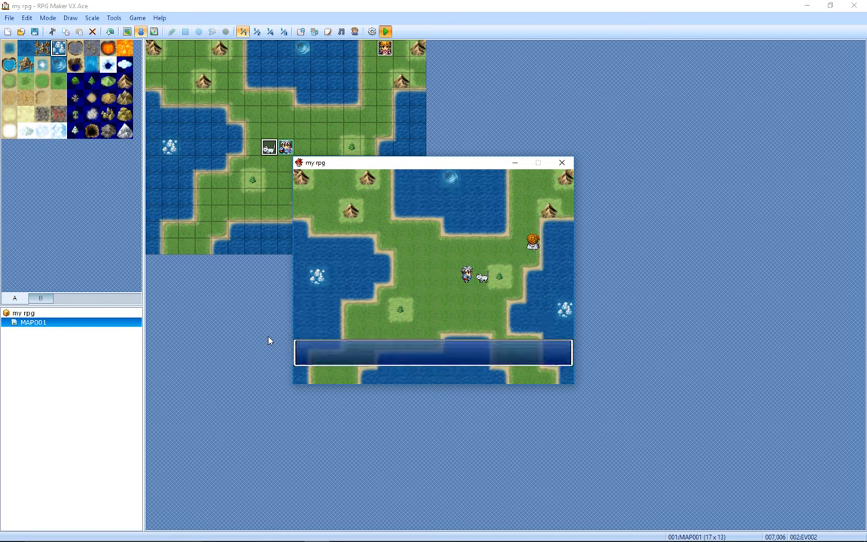
- Talk to the girl NPC for her greeting, then walk away across the grass
key(Up)
key(Up)
key(Right)
key(Right)
key(Right)
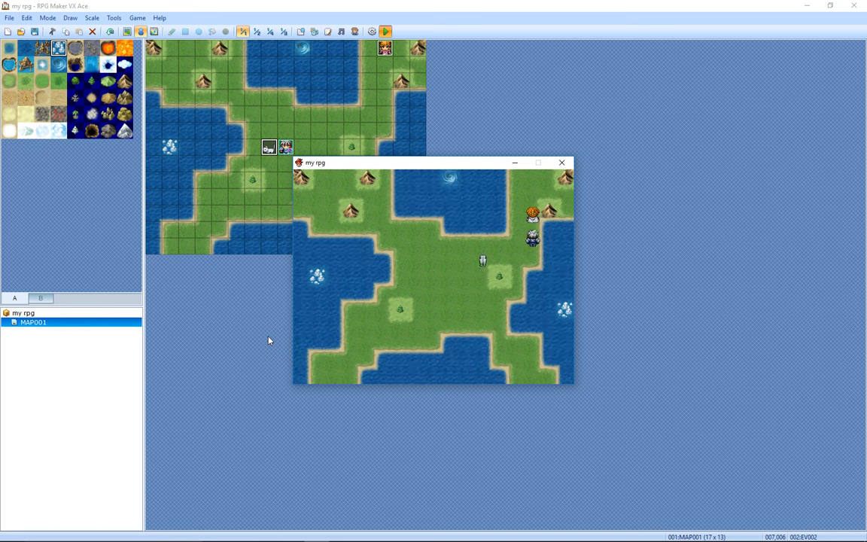
key(Up)
key(Return)
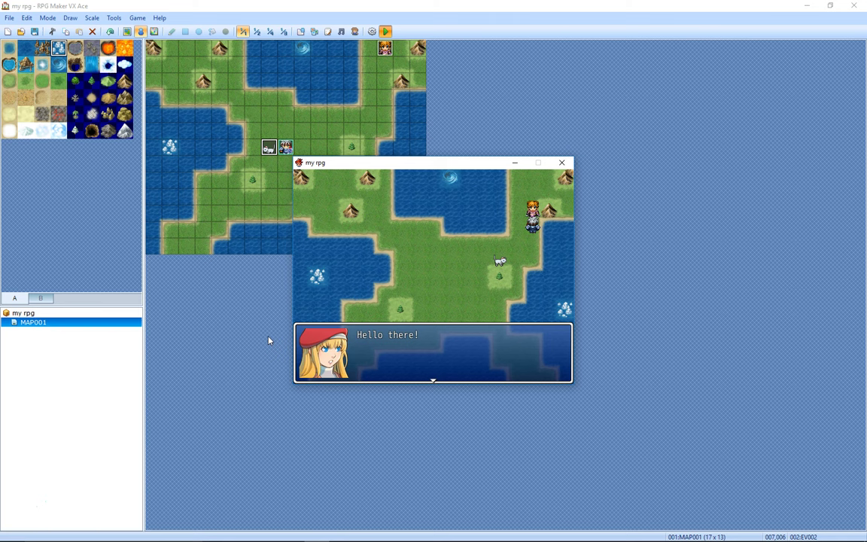
key(Return)
key(Down)
key(Left)
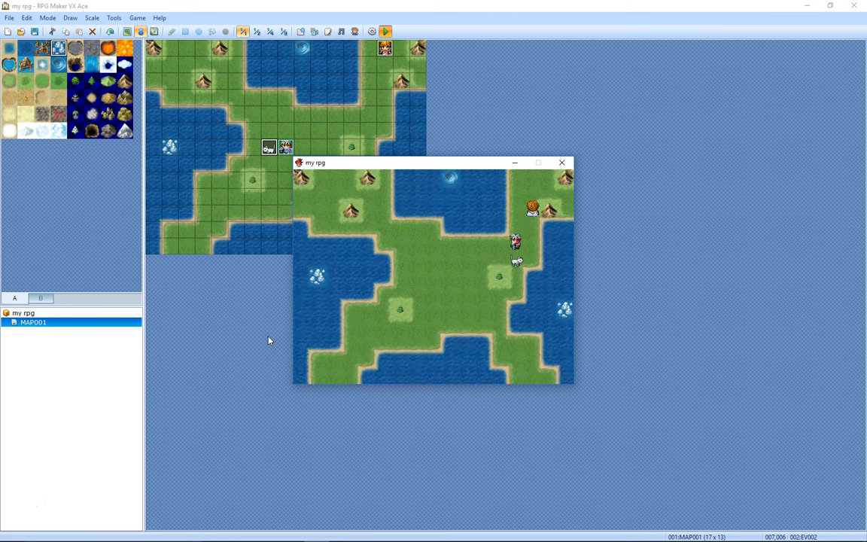
key(Left)
key(Left)
key(Left)
key(Left)
key(Left)
key(Left)
key(Left)
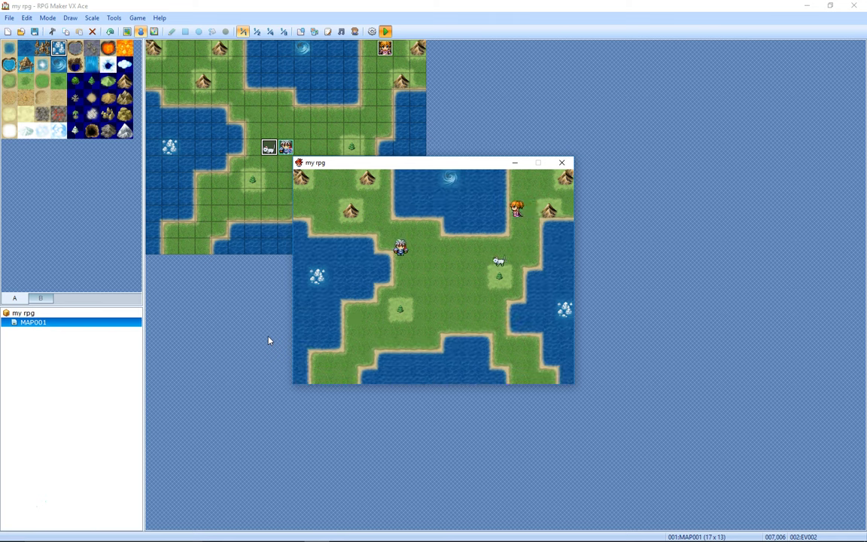
key(Down)
key(Down)
key(Down)
key(Down)
key(Down)
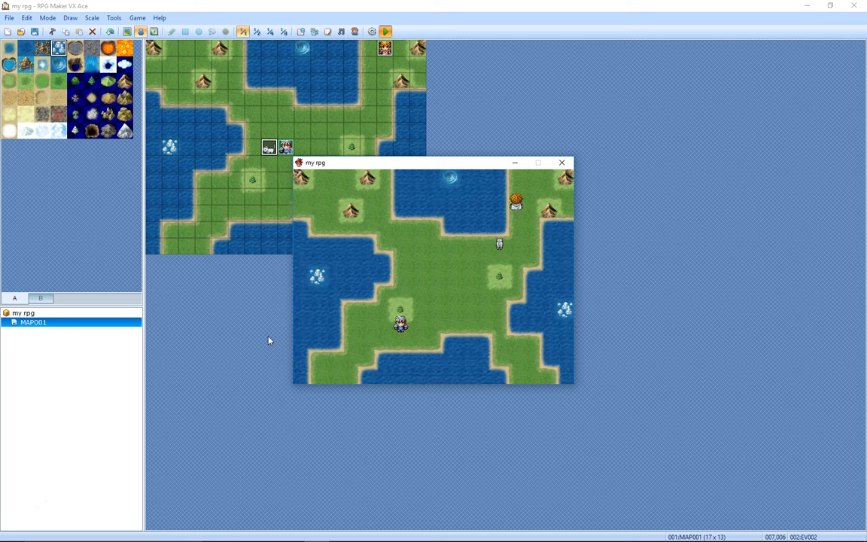